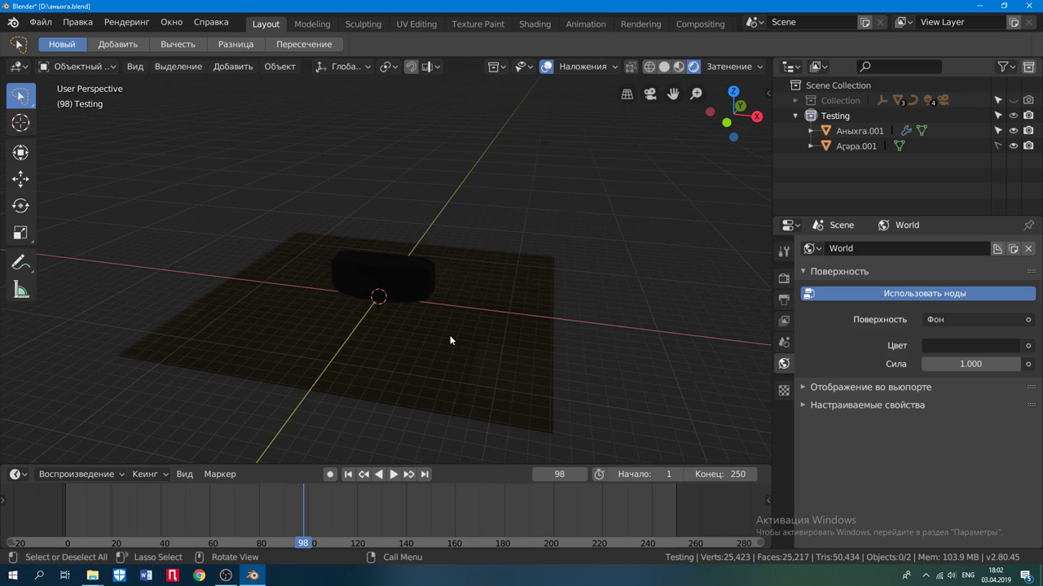
Step: Add a point light at the origin and raise it about 3.83 m along Z above the dark object
key("shift+a")
mouse_move(450, 336)
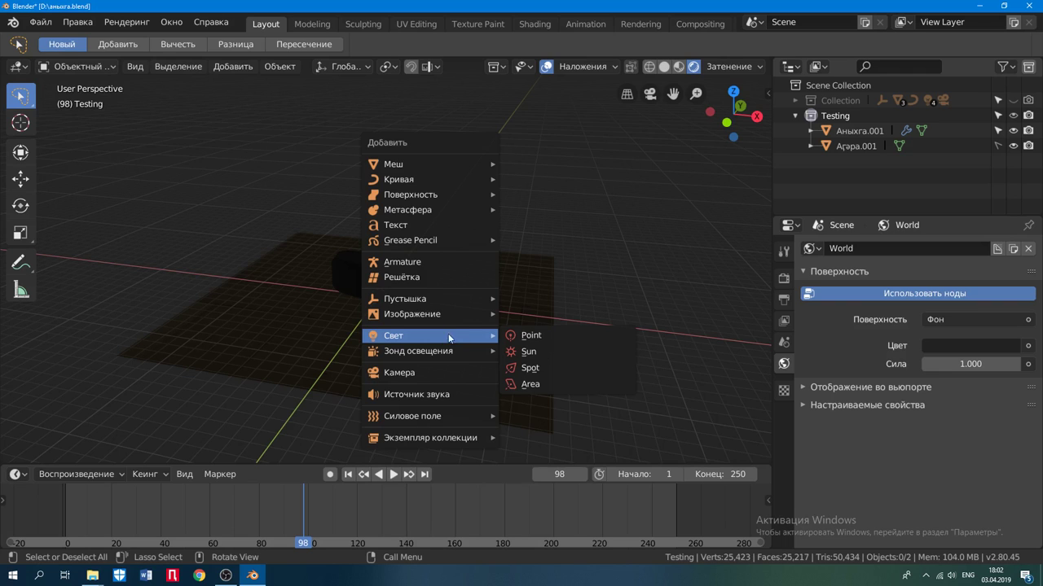
left_click(534, 336)
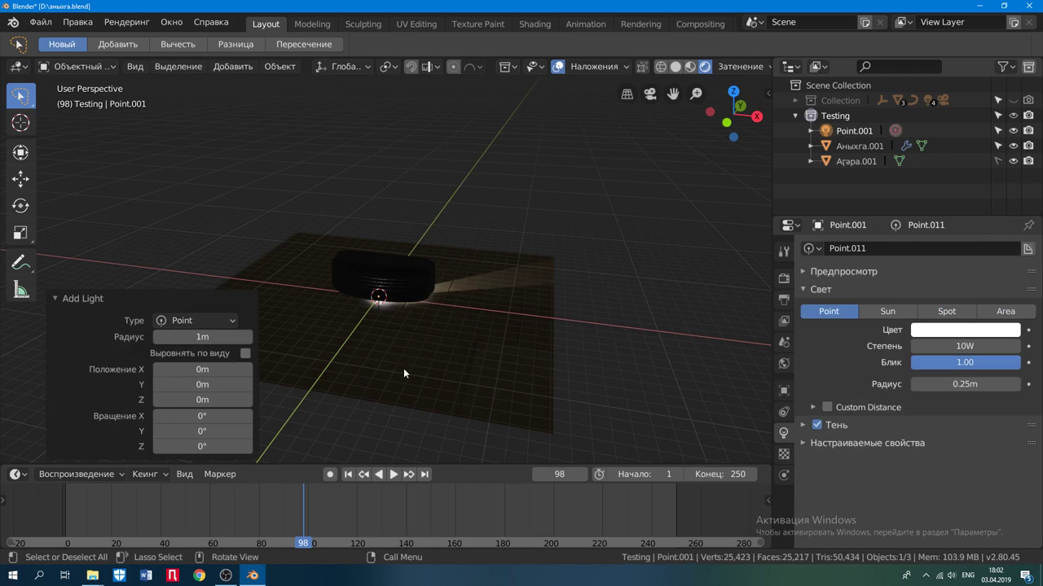
key("KP_1")
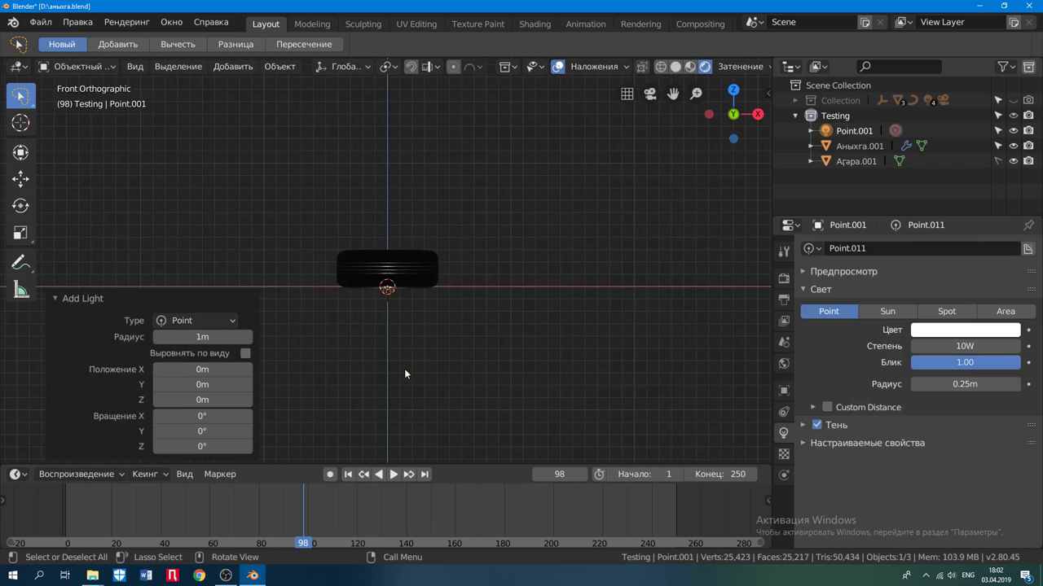
key("g")
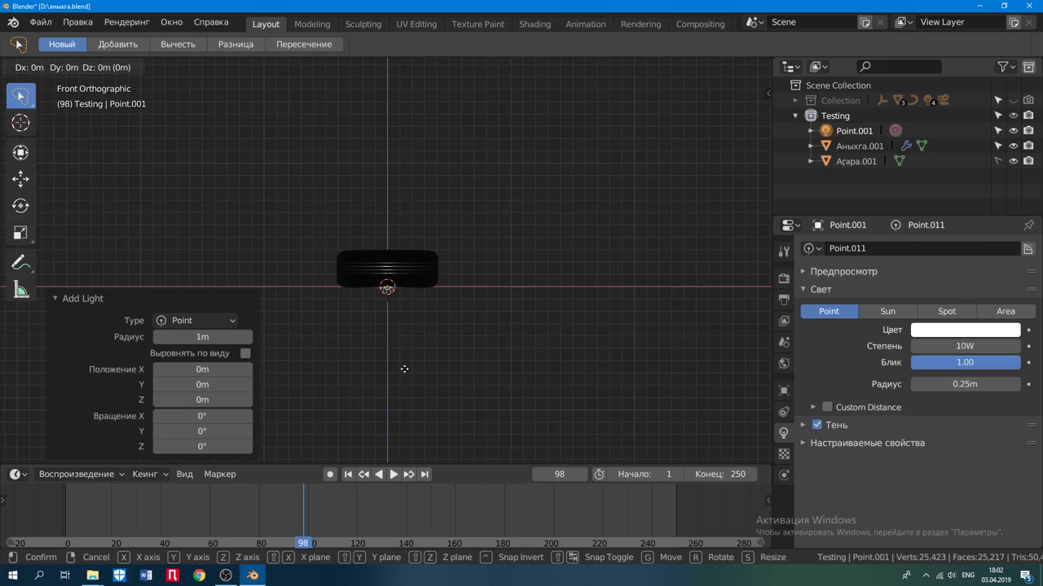
key("z")
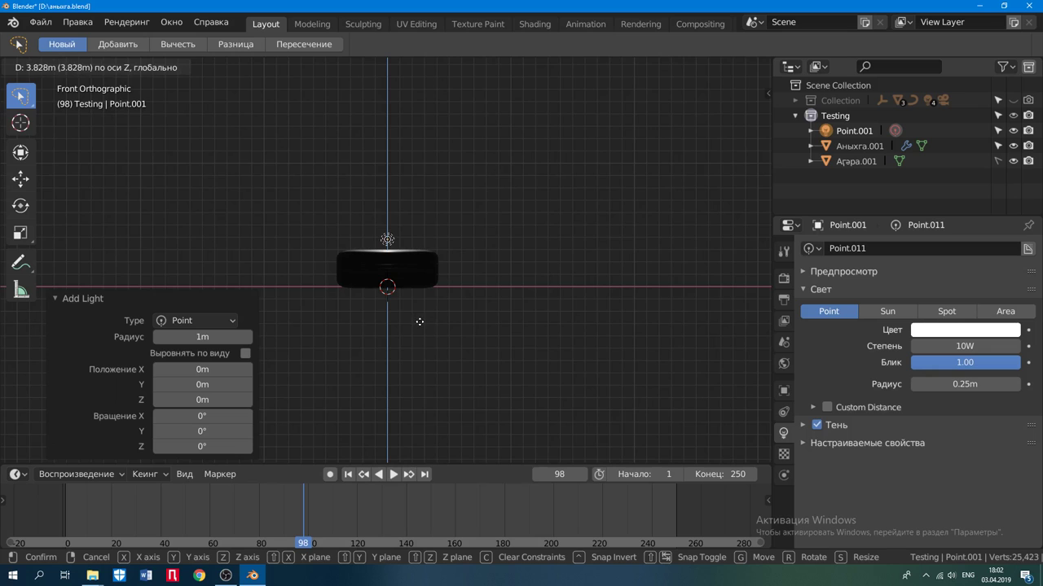
left_click(419, 322)
Step: Move the point light about 4.18 m along X and about -1.54 m along Y, to the object's front corner
key("g")
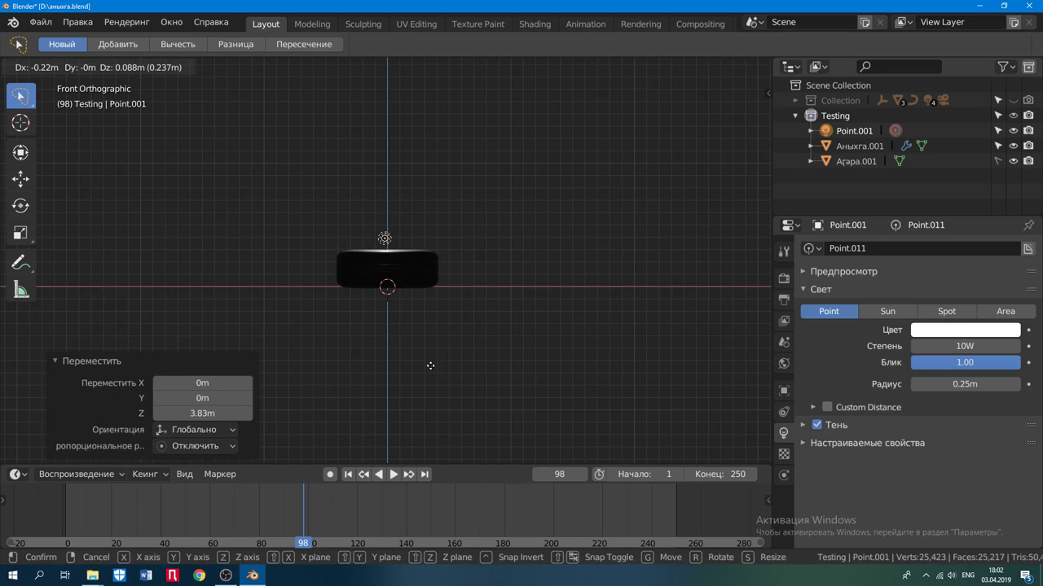
key("x")
left_click(447, 366)
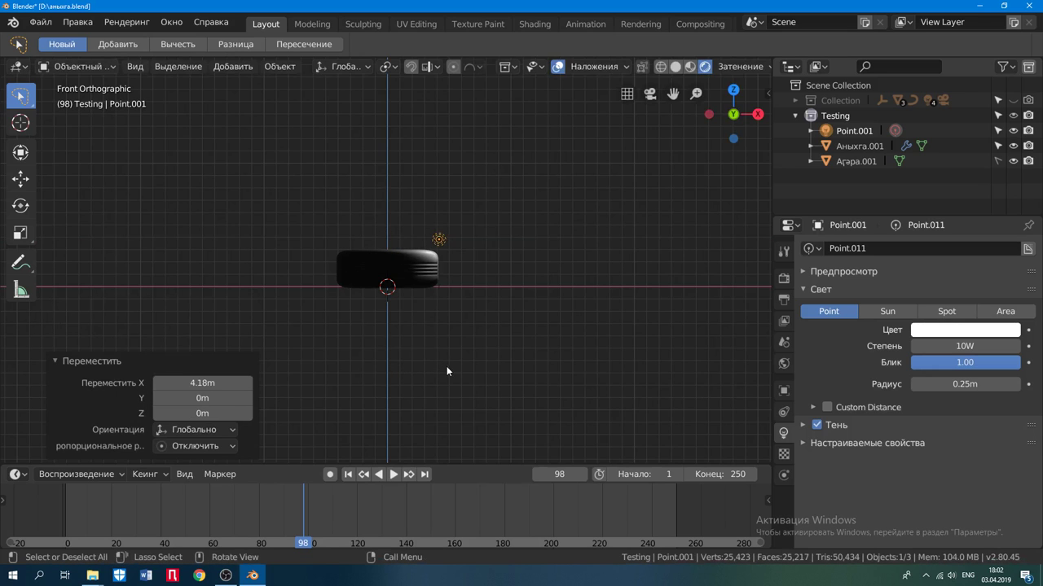
key("KP_3")
key("g")
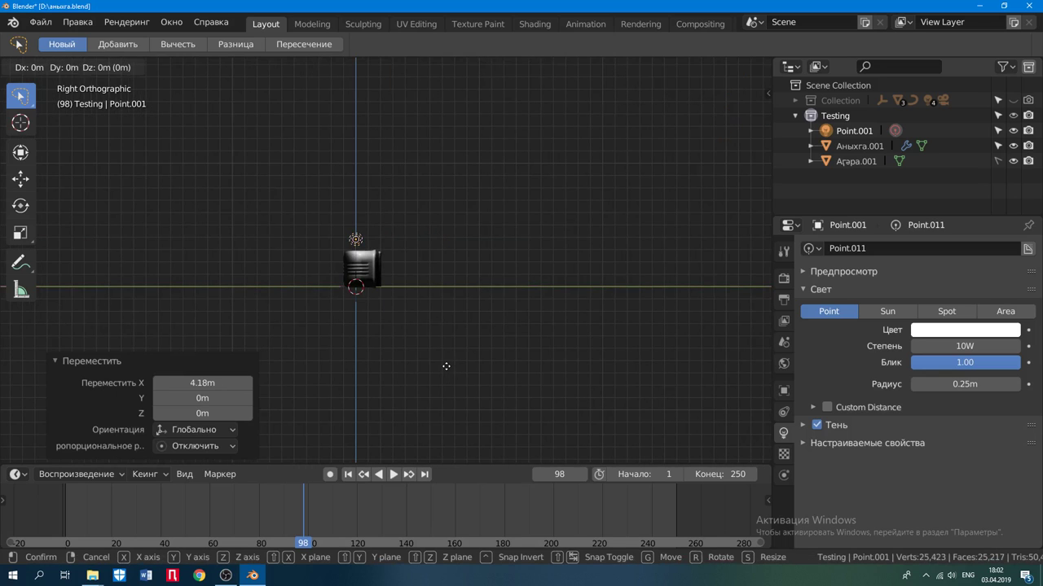
key("y")
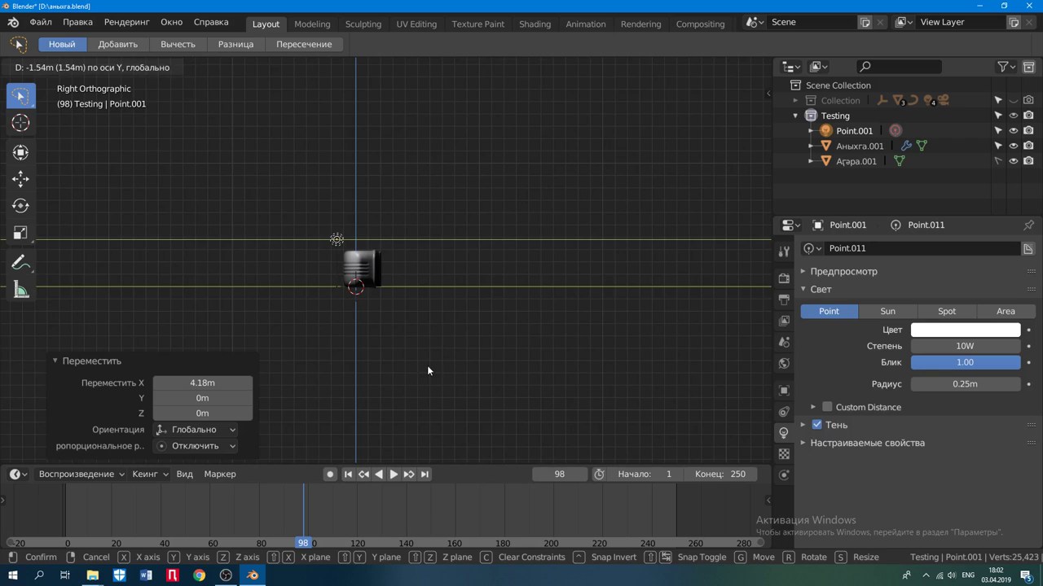
left_click(426, 365)
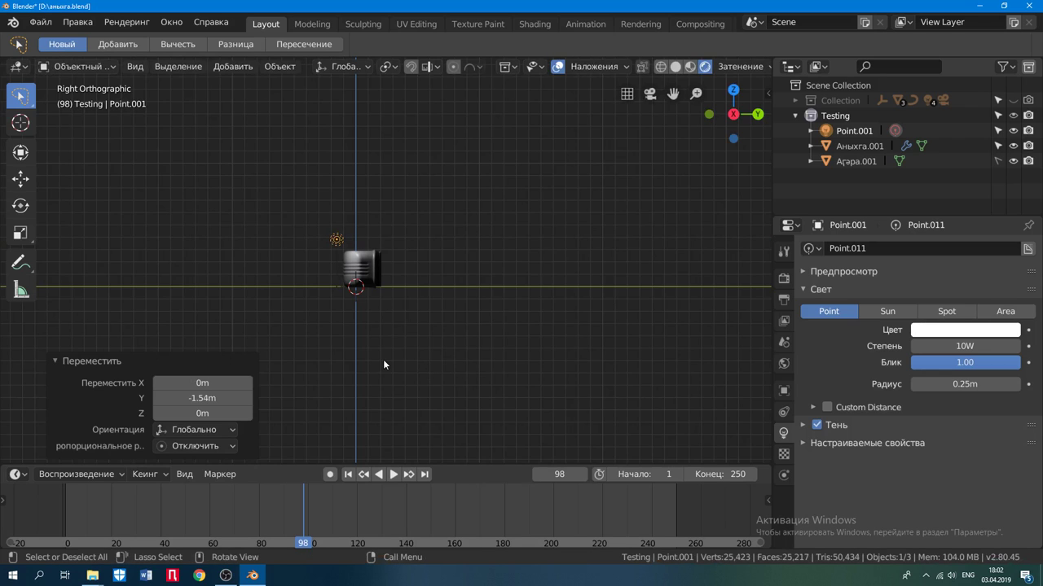
Step: Duplicate the point light and shift the copy about -8.71 m along X to the object's opposite side
key("KP_1")
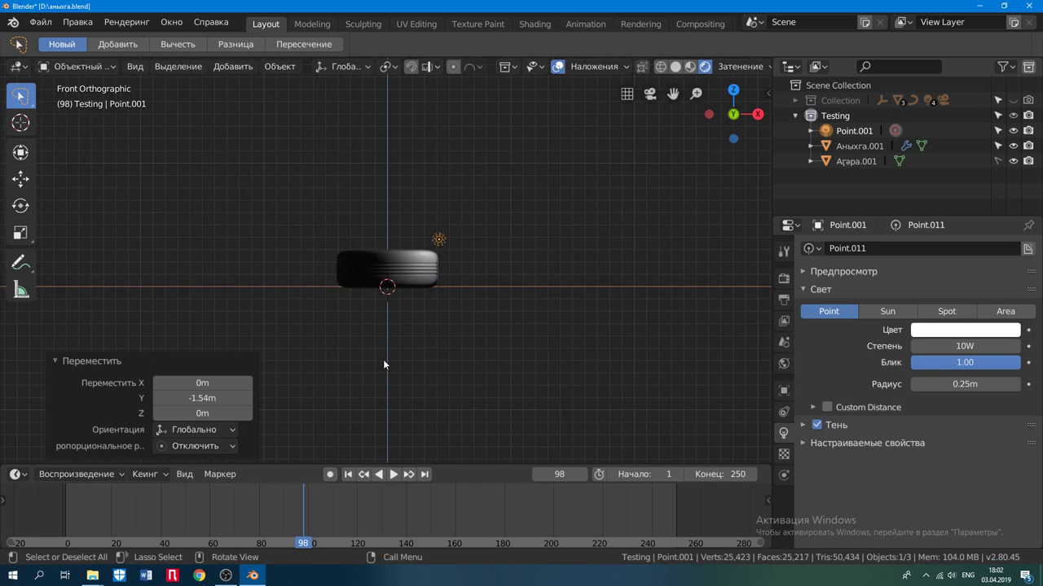
key("shift+d")
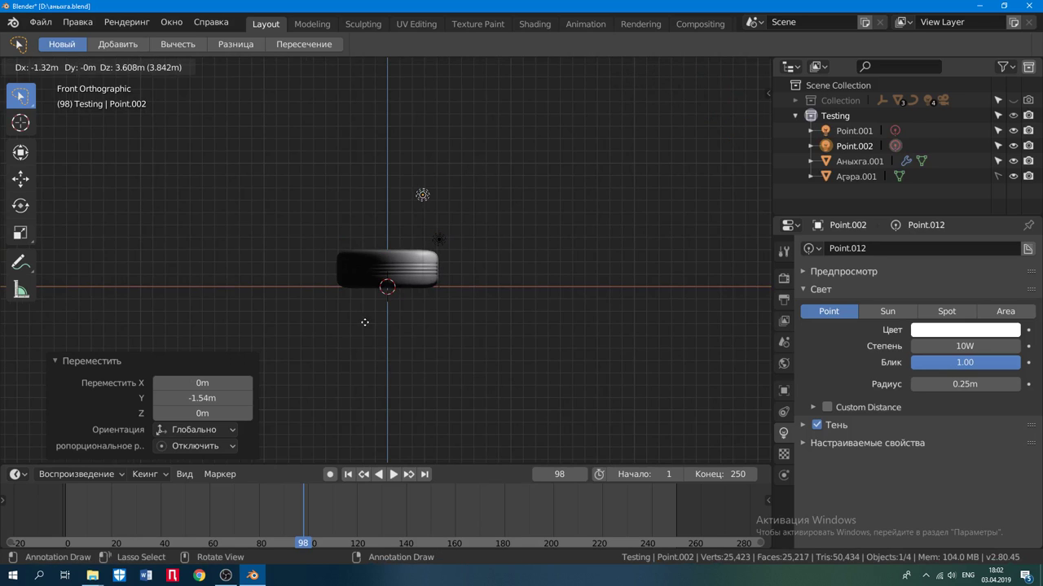
key("x")
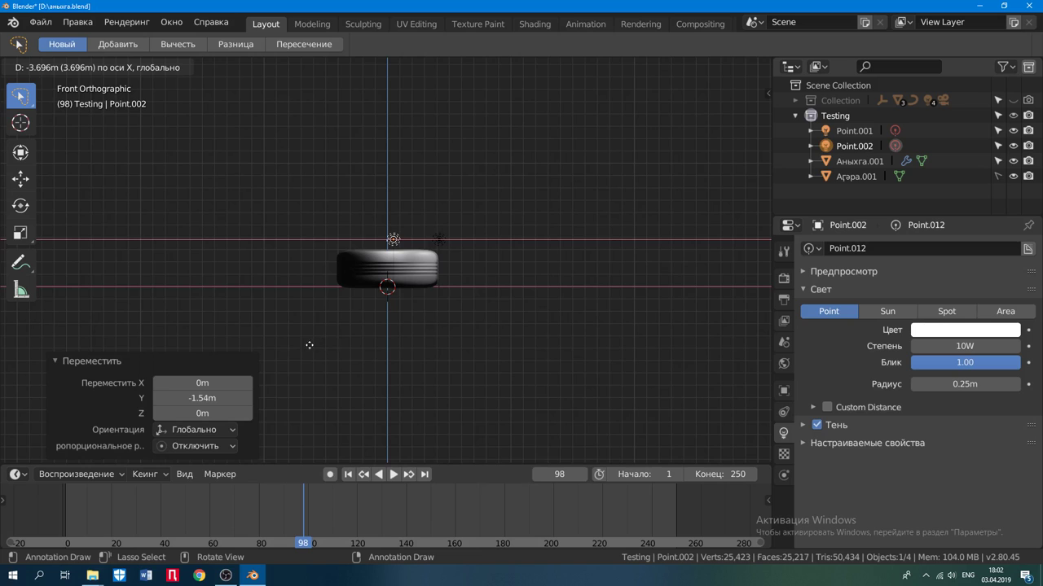
left_click(276, 349)
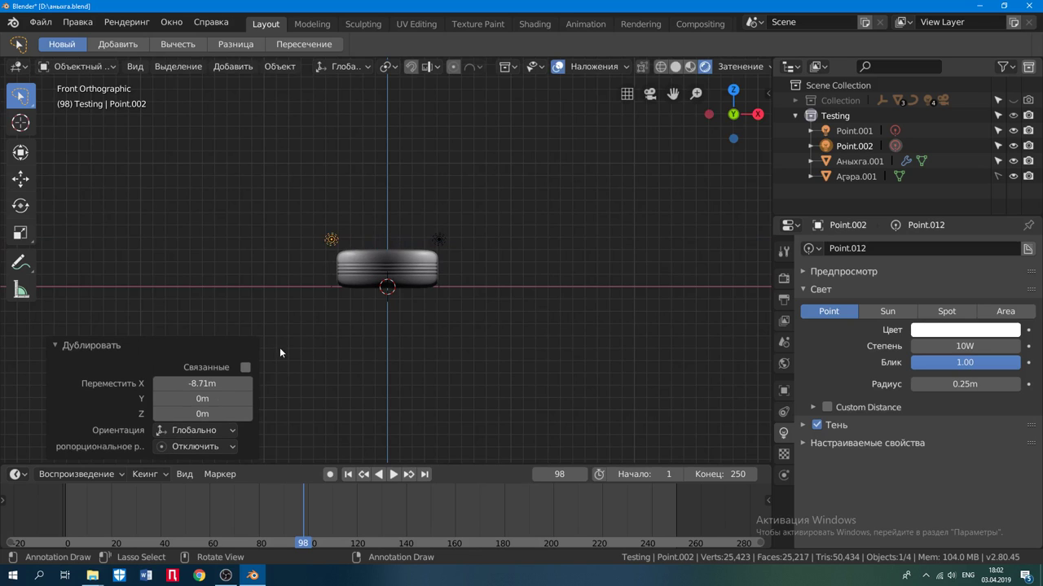
Step: Duplicate the second light and place the copy behind the object, about 4.36 m along X and 7.74 m along Y
key("KP_7")
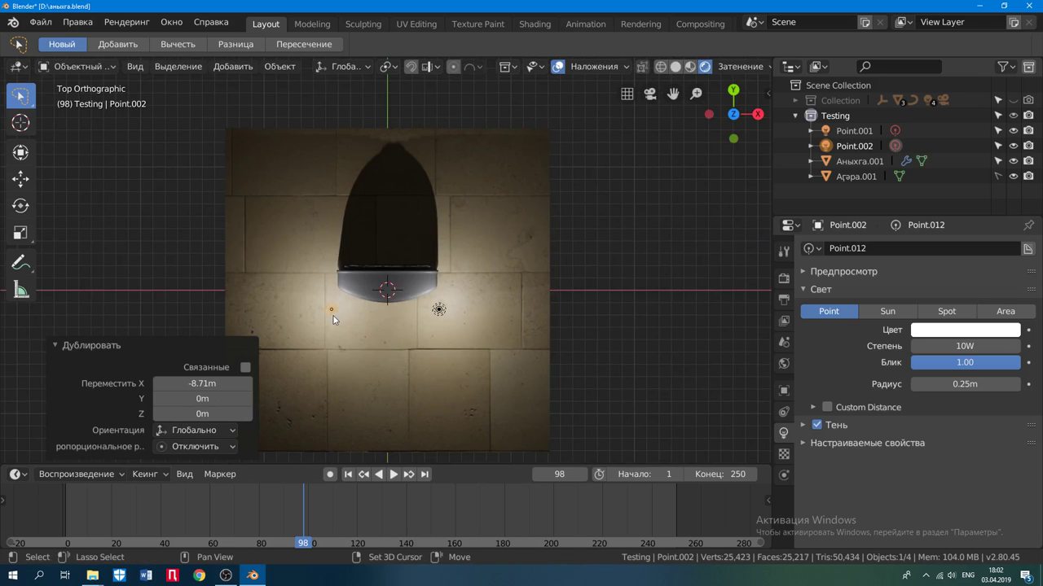
key("shift+d")
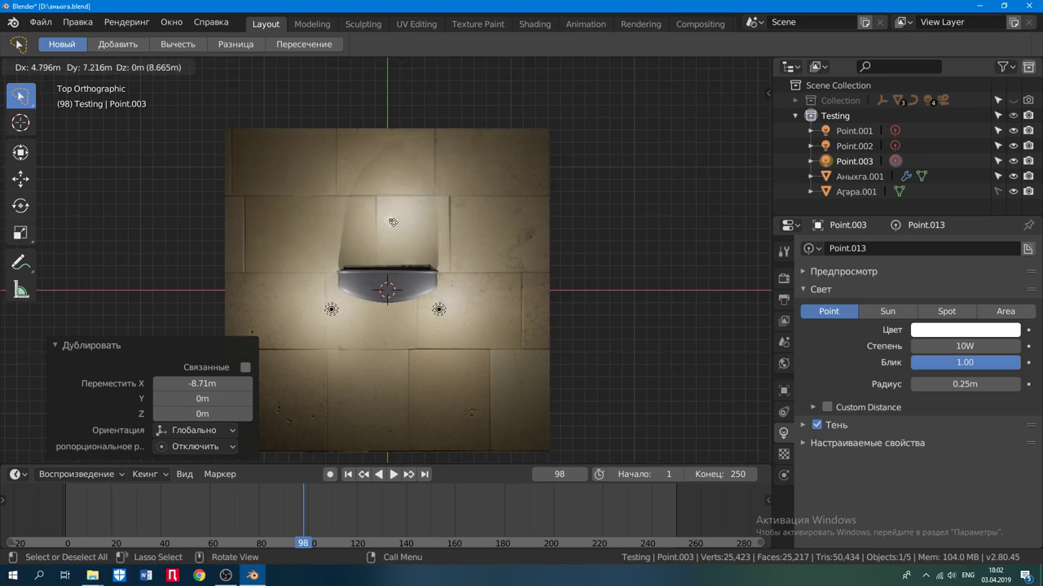
left_click(401, 259)
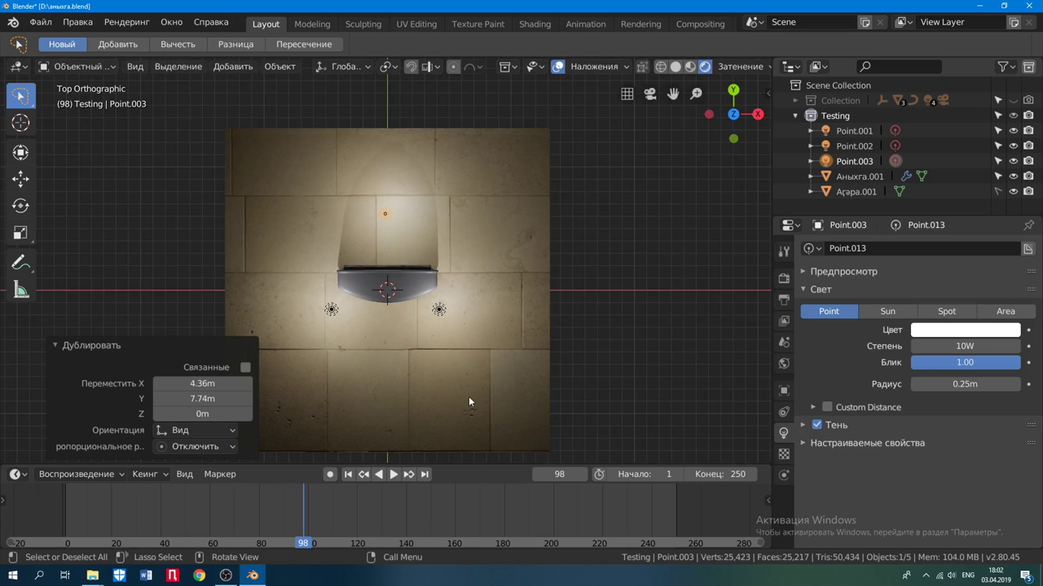
Step: Change the colour of the first point light, Point.001, to a pale yellow
left_click(440, 315)
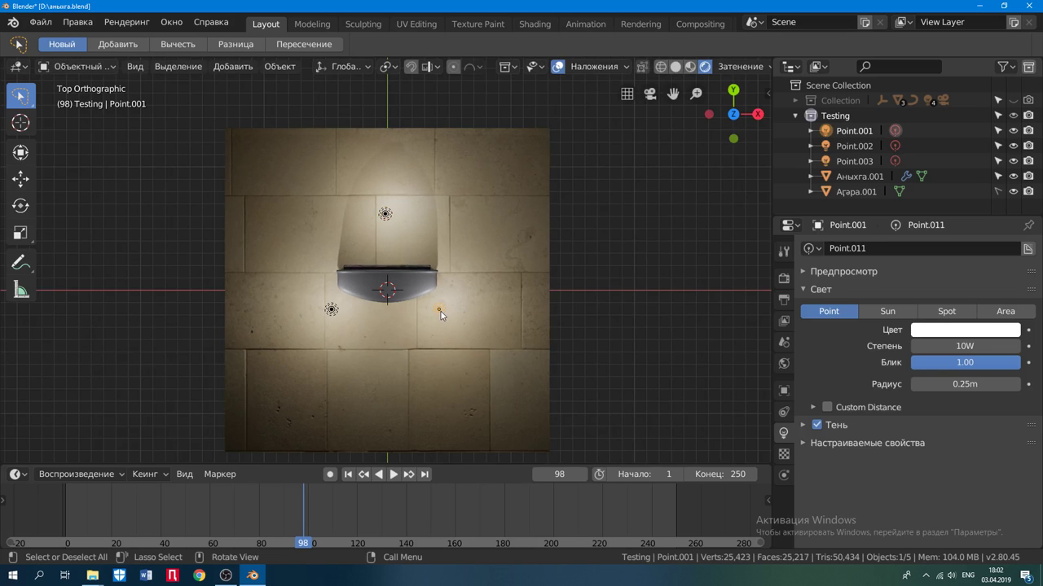
middle_click_drag(471, 370, 454, 303)
scroll(442, 326, "up", 4)
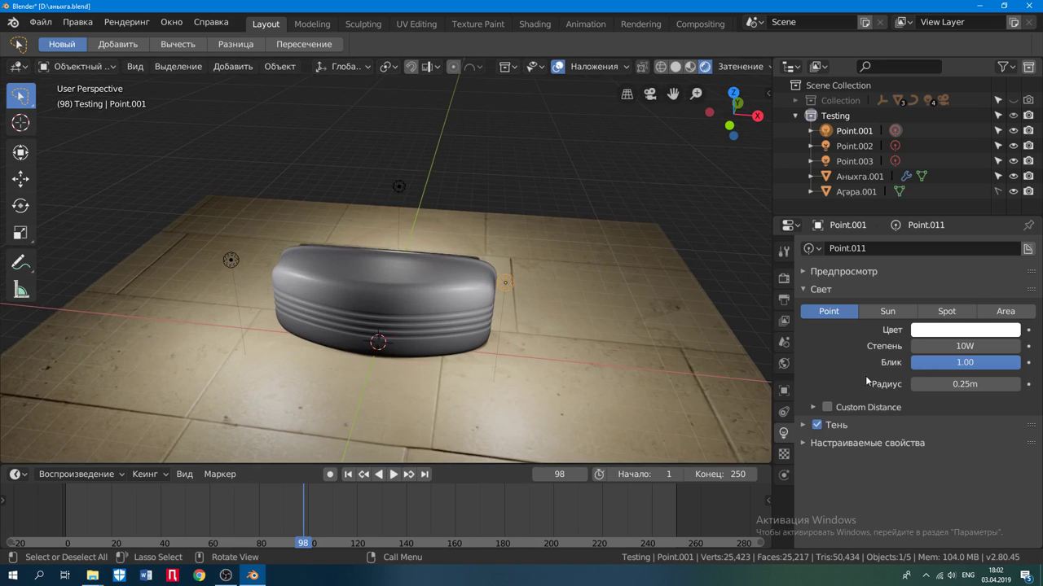
left_click(925, 331)
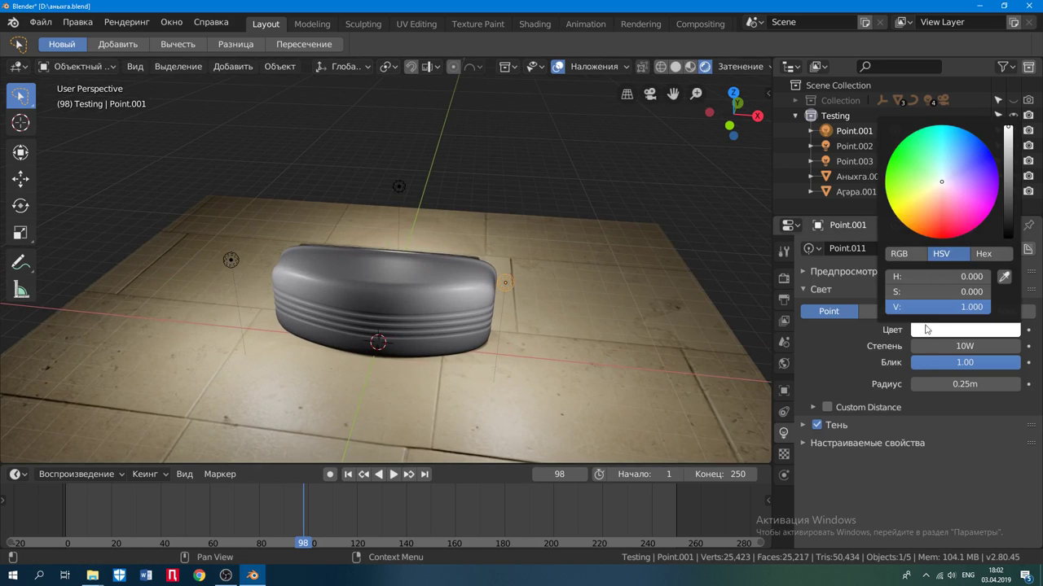
left_click(925, 194)
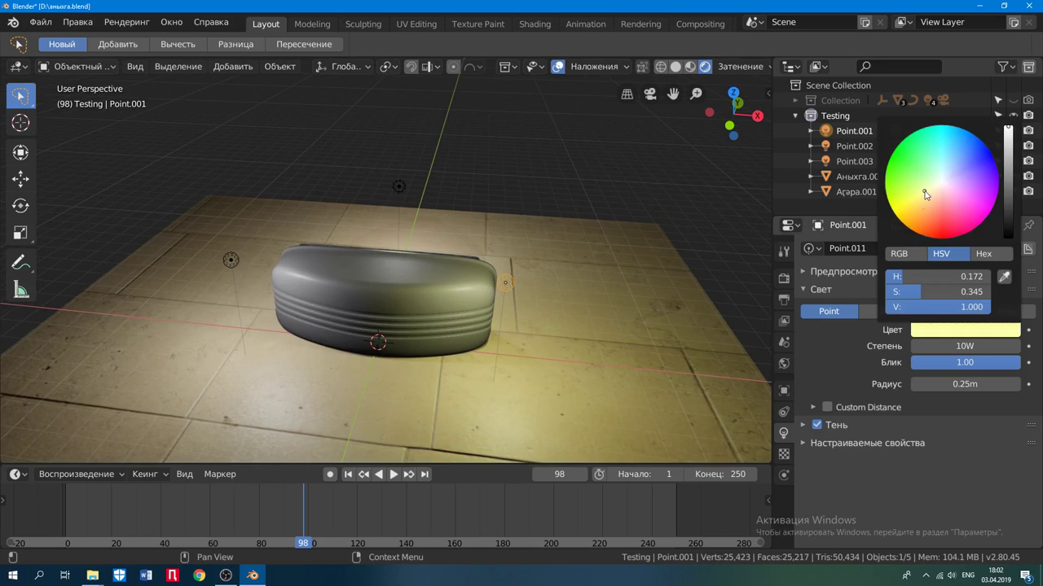
left_click_drag(925, 193, 924, 196)
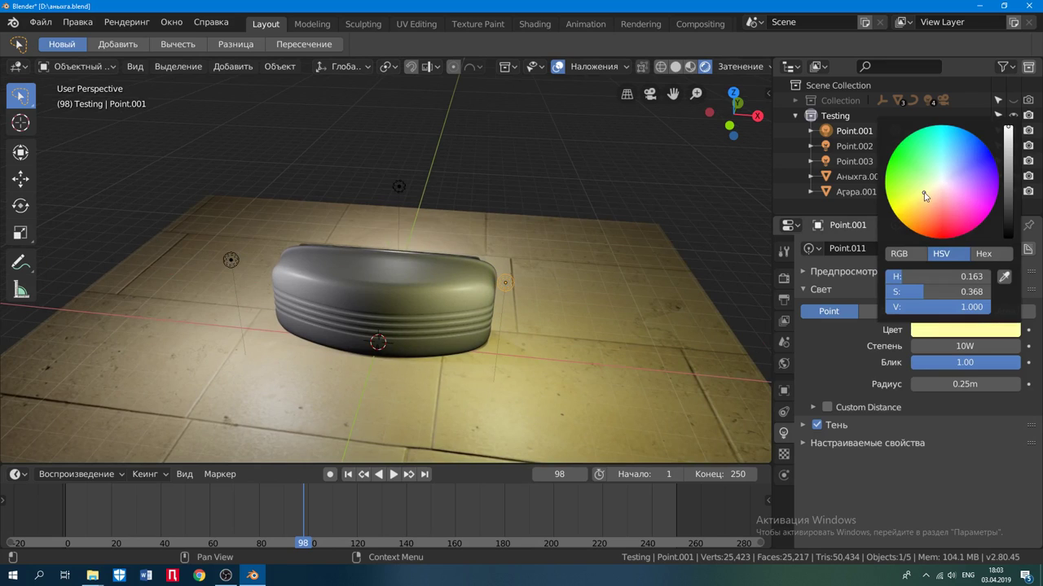
Step: Set the power of the yellow light to 50 W
left_click(965, 346)
left_click(925, 346)
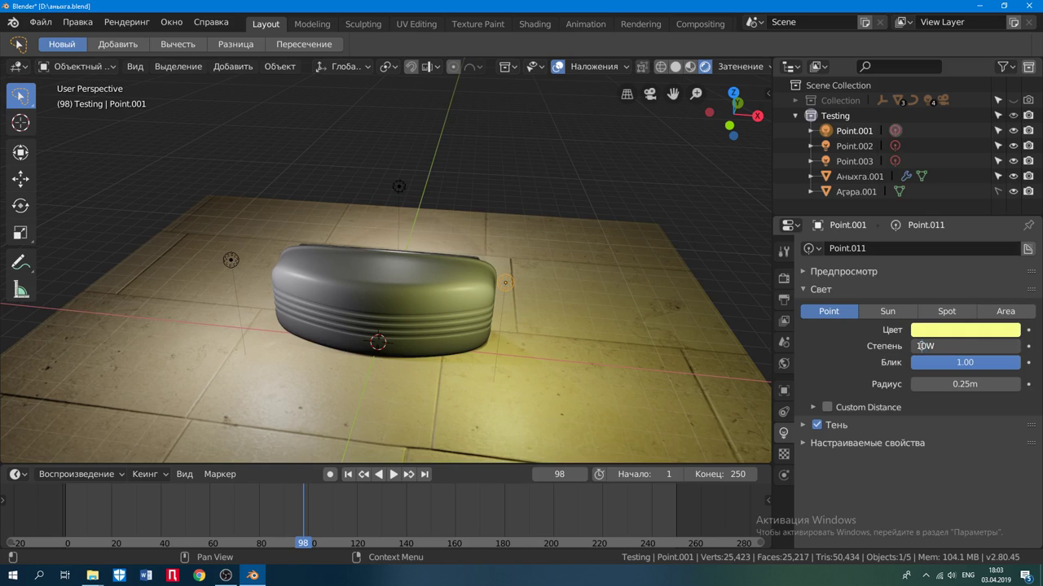
key("BackSpace")
type("5")
key("Return")
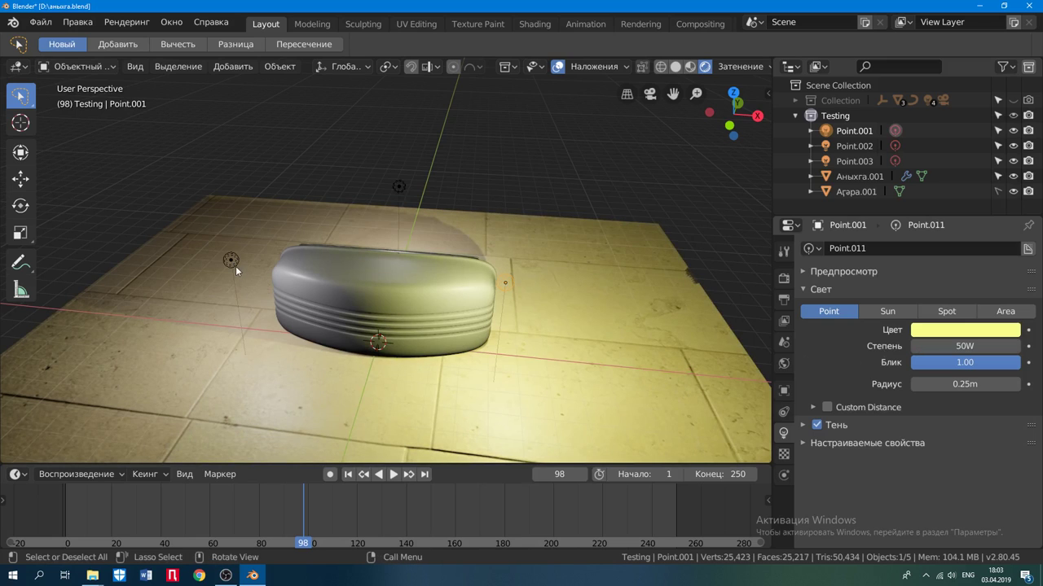
Step: Give the light Point.002 a light blue colour (hue 0.521, saturation 0.509) and set its power to 20 W
left_click(231, 261)
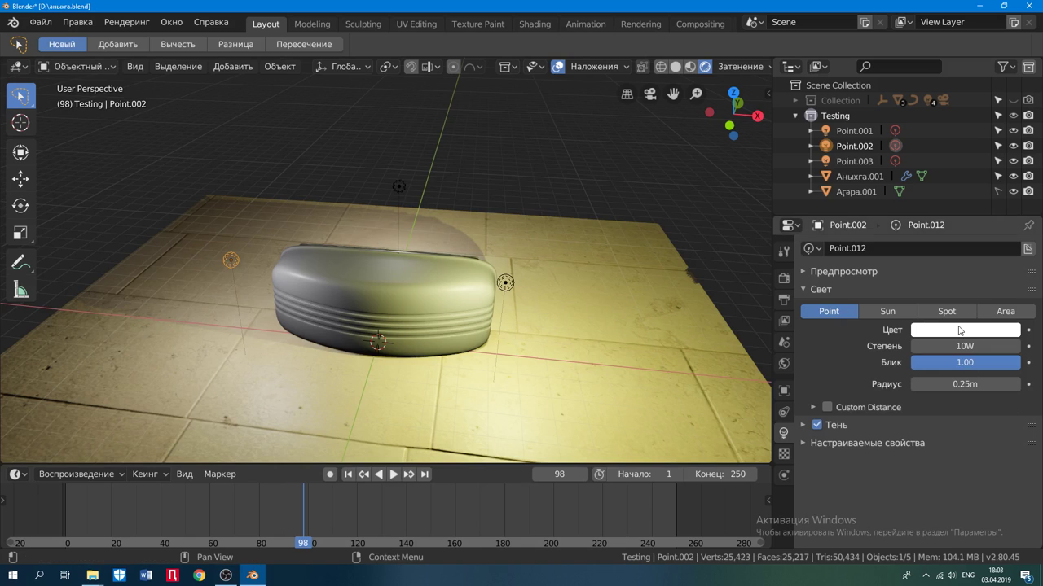
left_click(955, 330)
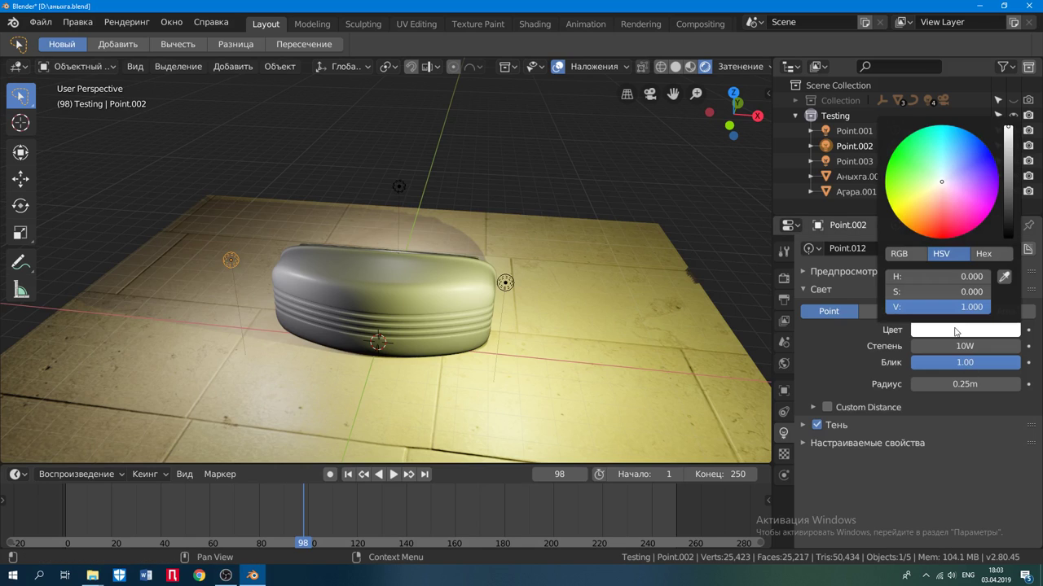
left_click(946, 160)
left_click(945, 153)
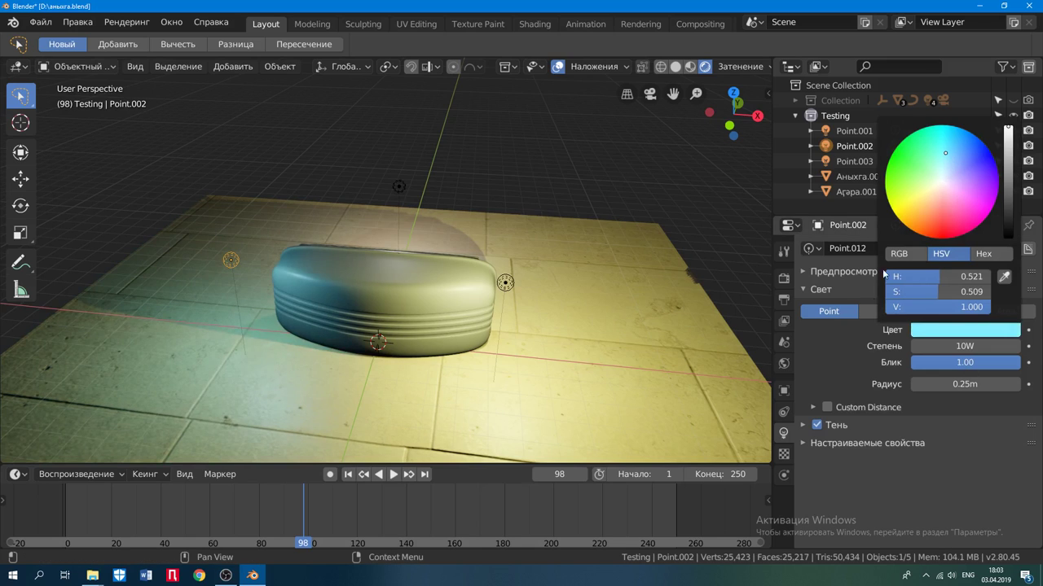
left_click(955, 346)
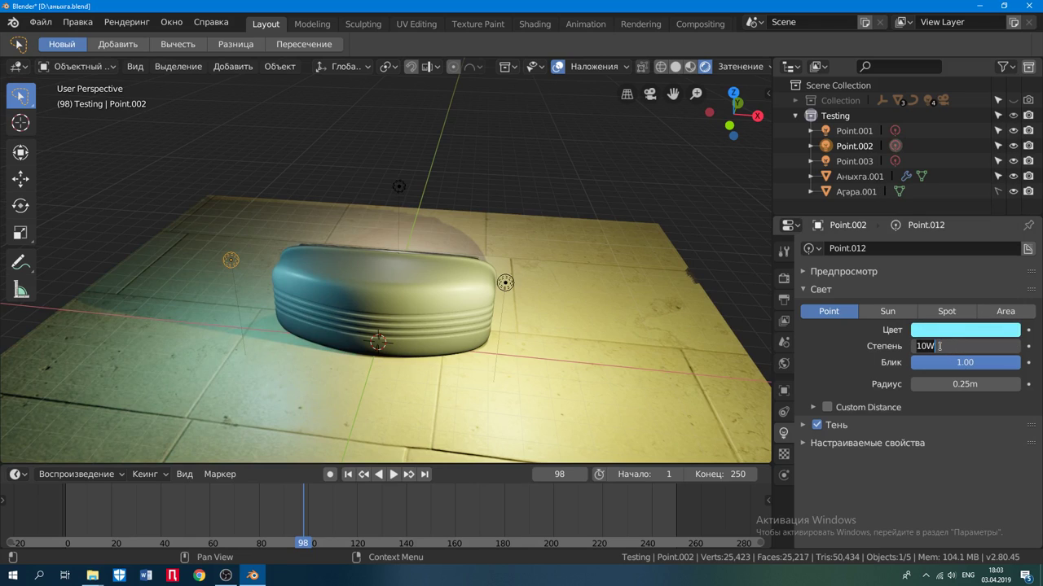
key("BackSpace")
type("2")
key("Return")
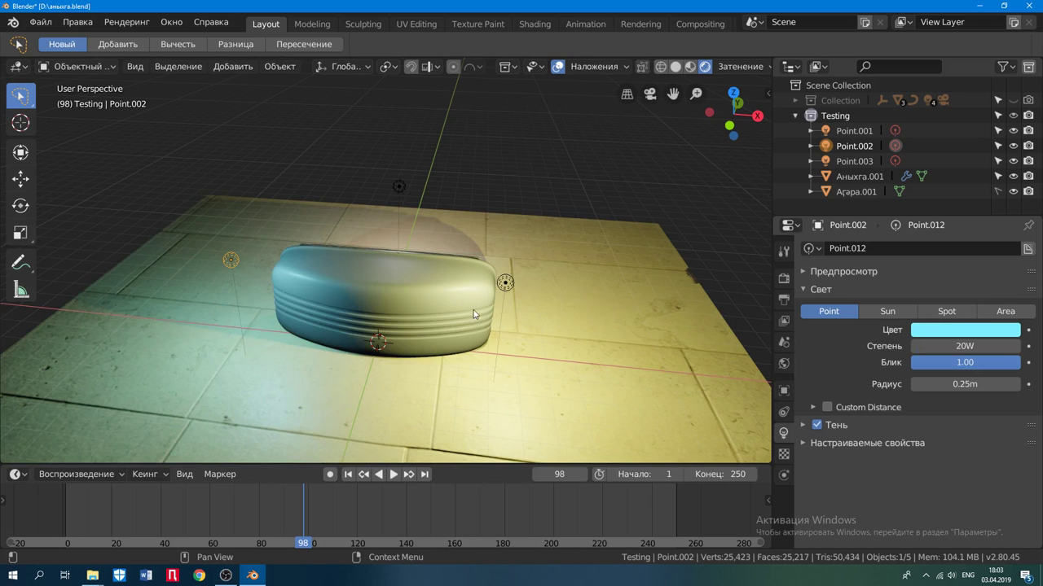
Step: Set the power of the light behind the object, Point.003, to 15 W
left_click(401, 186)
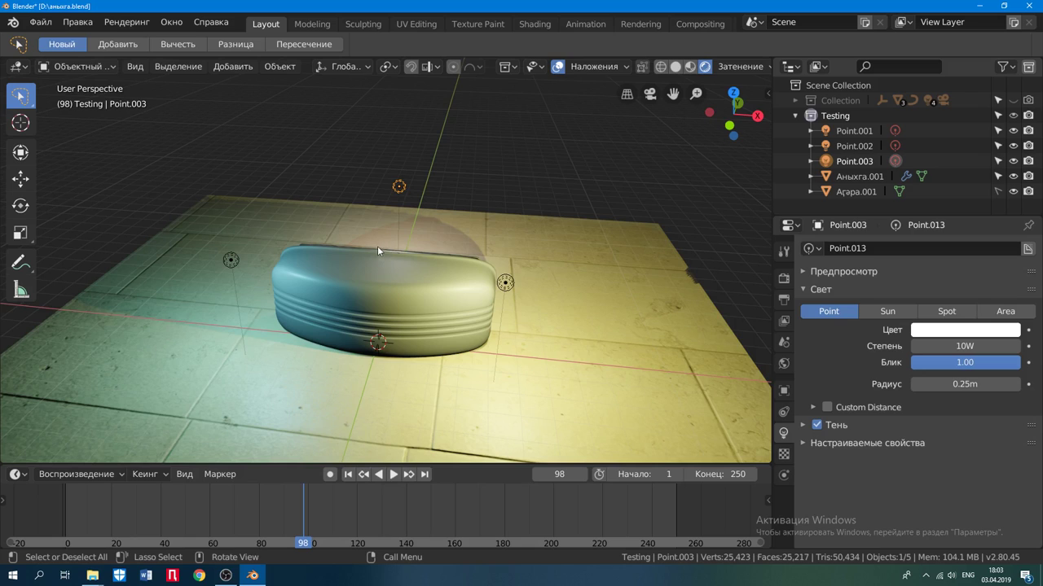
left_click(949, 347)
left_click(926, 346)
key("BackSpace")
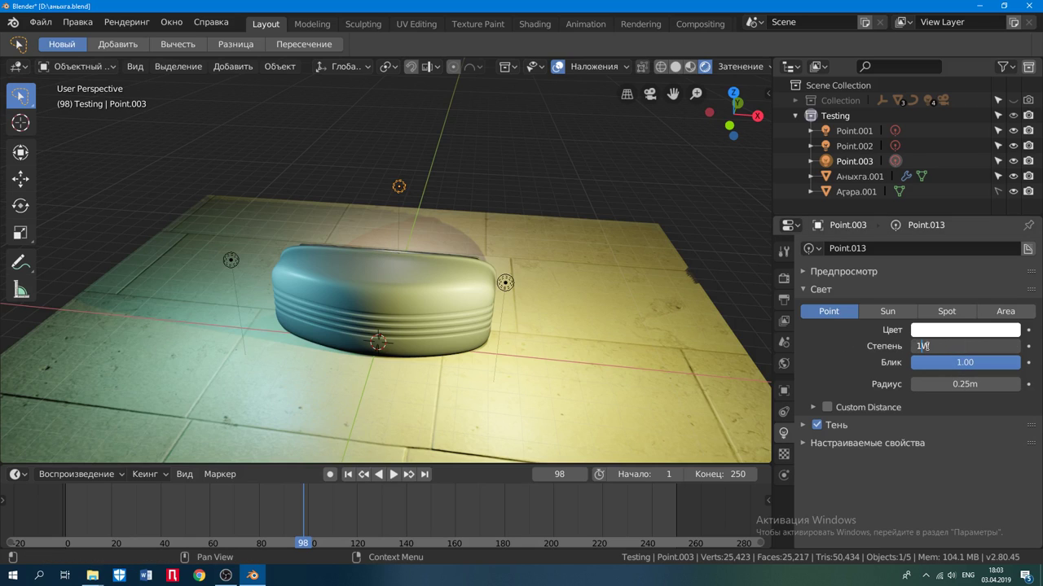
type("5")
key("Return")
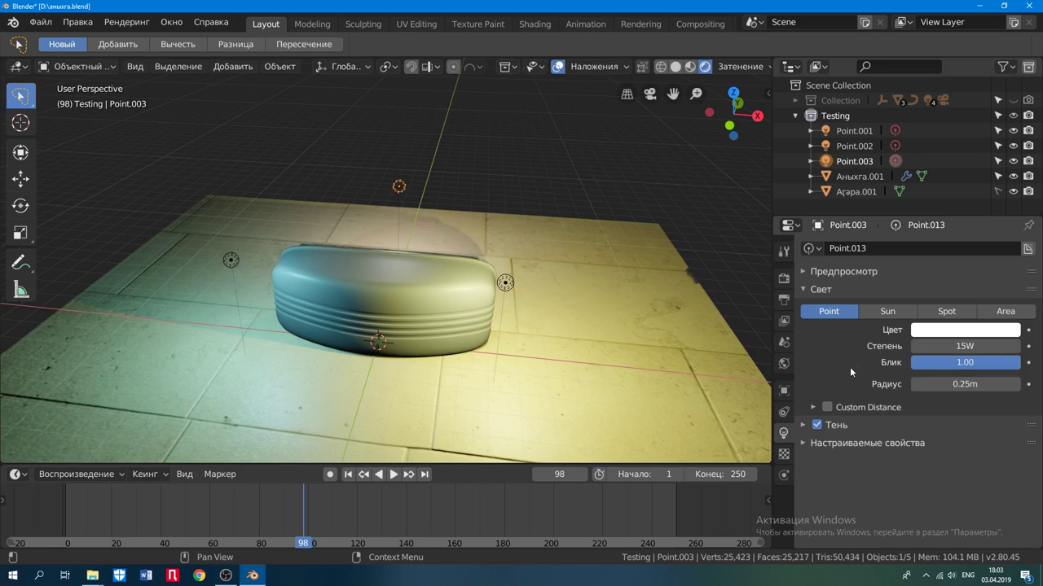
Step: Hide the viewport overlays to show the lit scene without grid and light markers
scroll(481, 330, "down", 3)
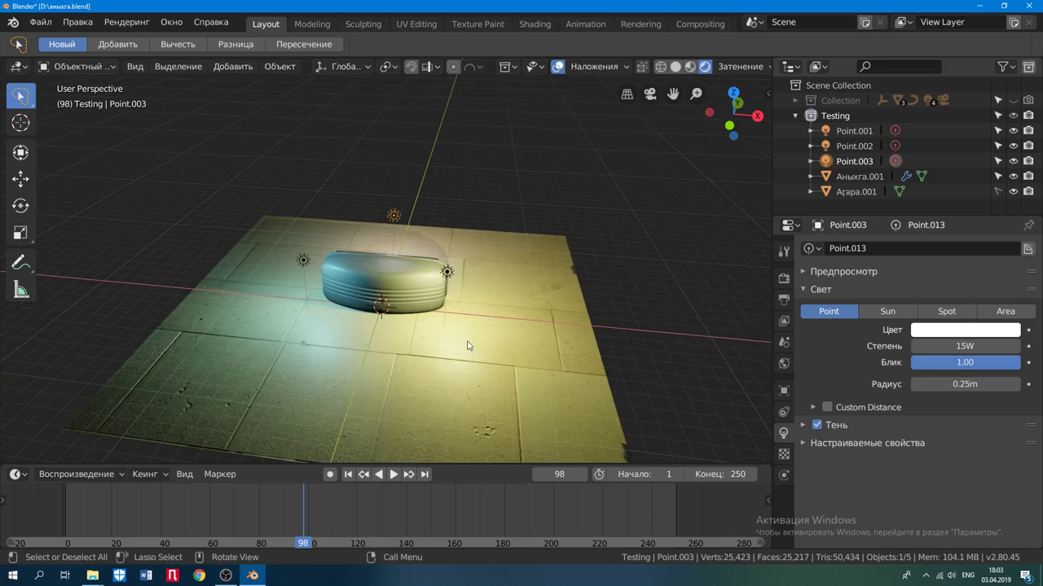
middle_click_drag(465, 345, 446, 350)
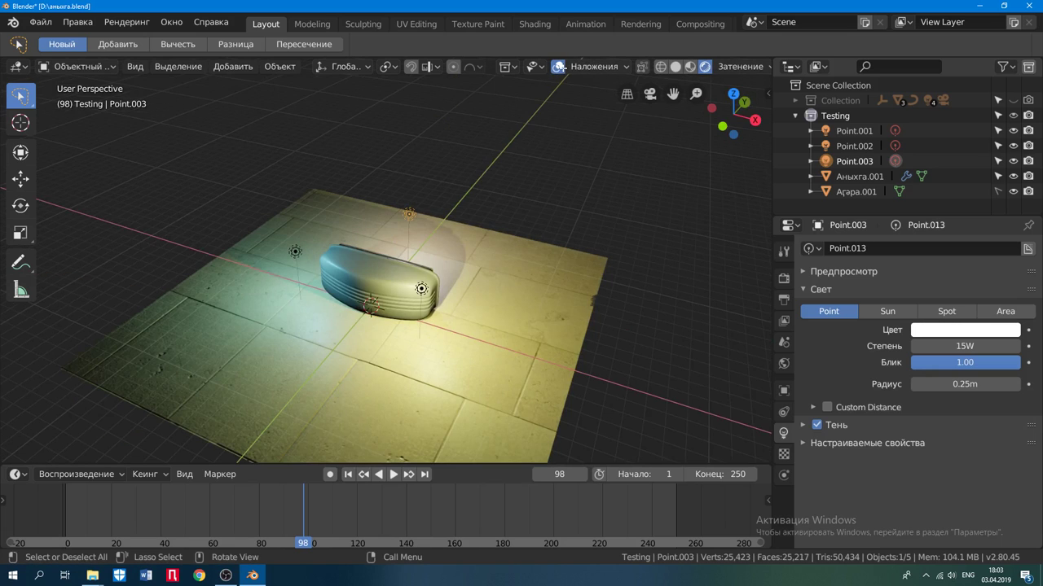
left_click(558, 66)
scroll(397, 366, "down", 2)
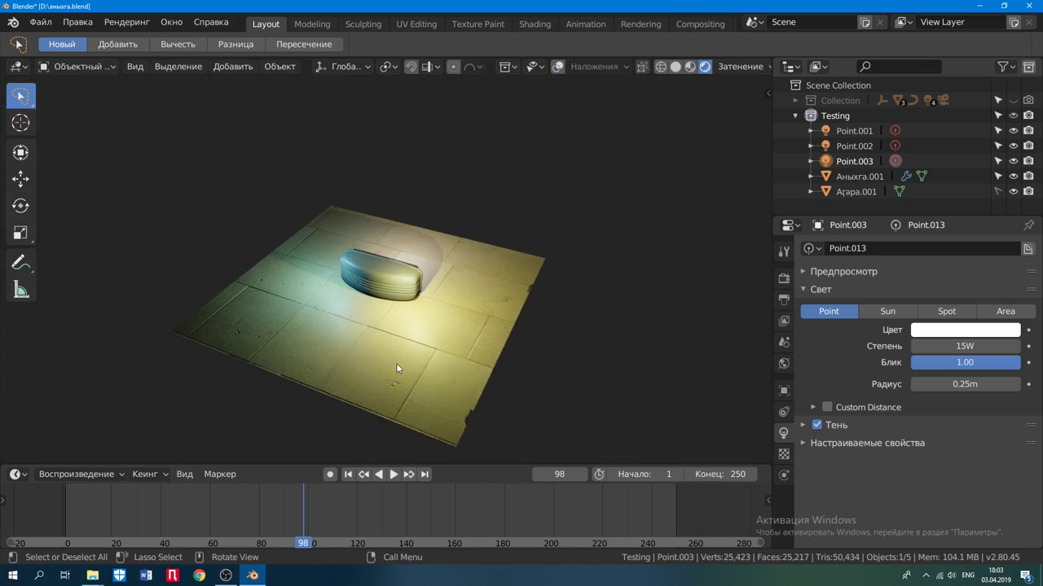
Step: Switch the viewport to solid shading and show the overlays again
mouse_move(397, 368)
middle_mouse_down()
mouse_move(447, 342)
mouse_move(543, 347)
mouse_move(614, 330)
mouse_move(634, 343)
mouse_move(422, 353)
mouse_move(496, 244)
middle_mouse_up()
left_click(675, 66)
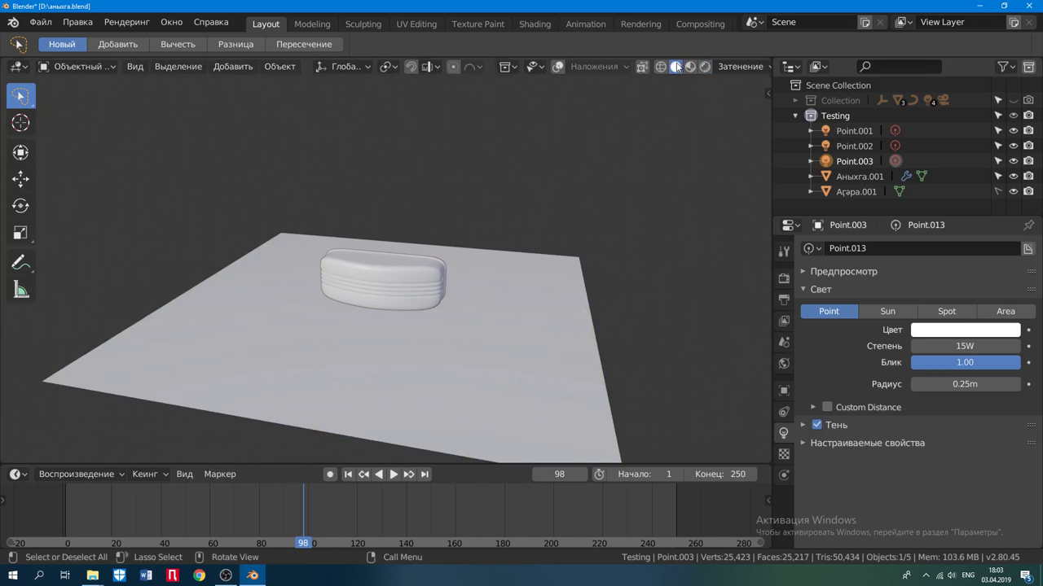
left_click(558, 66)
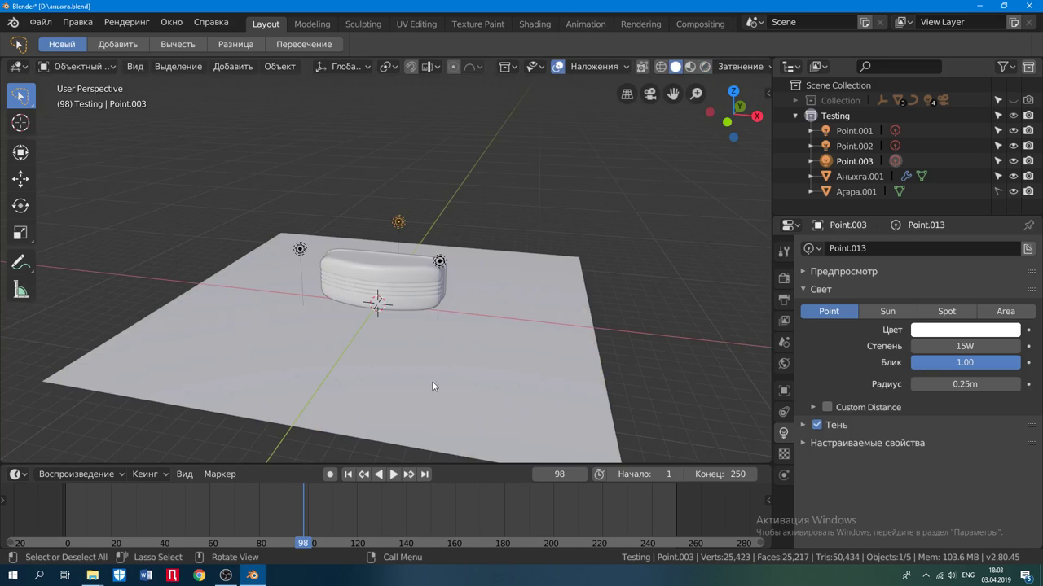
Step: Add a camera to the Testing collection and deselect it
mouse_move(432, 382)
middle_mouse_down()
mouse_move(440, 366)
mouse_move(429, 369)
middle_mouse_up()
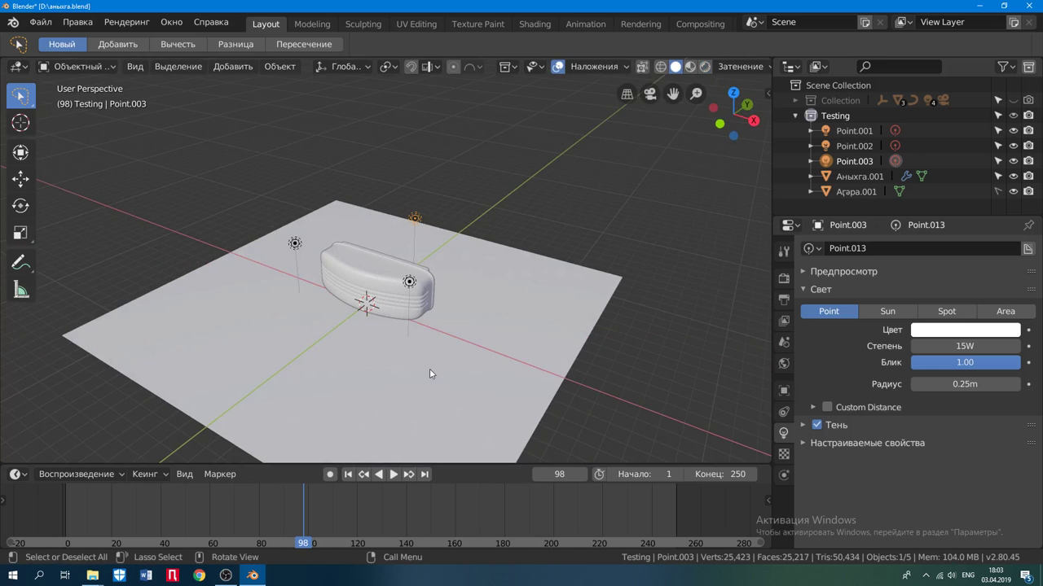
key("shift+a")
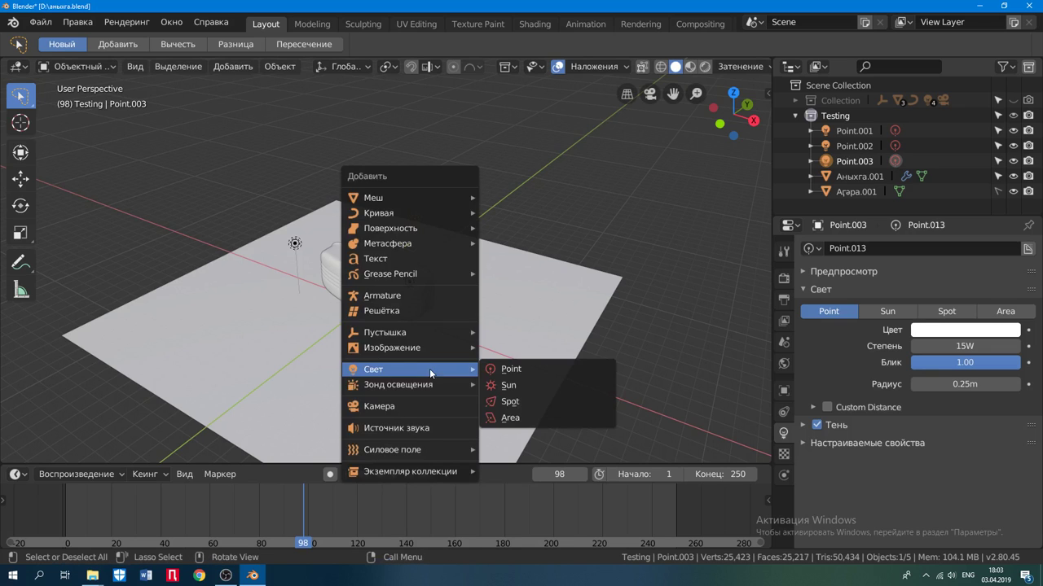
left_click(422, 407)
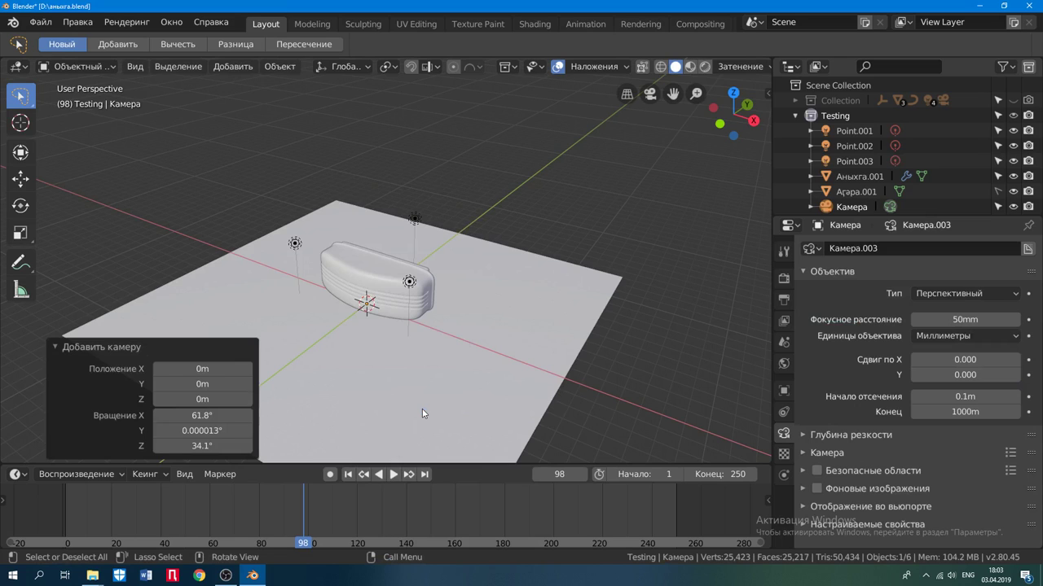
left_click(351, 364)
Step: Switch to rendered shading and align the new camera to a close, slightly raised front view of the object
middle_click_drag(350, 366, 405, 344)
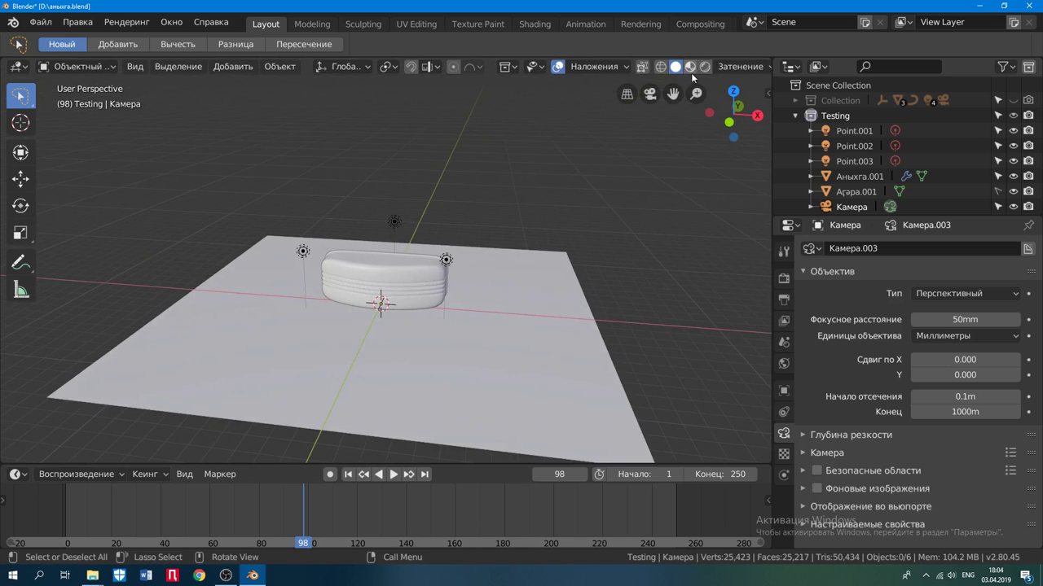
key("z")
mouse_move(289, 351)
middle_mouse_down()
mouse_move(340, 374)
mouse_move(387, 370)
mouse_move(379, 361)
middle_mouse_up()
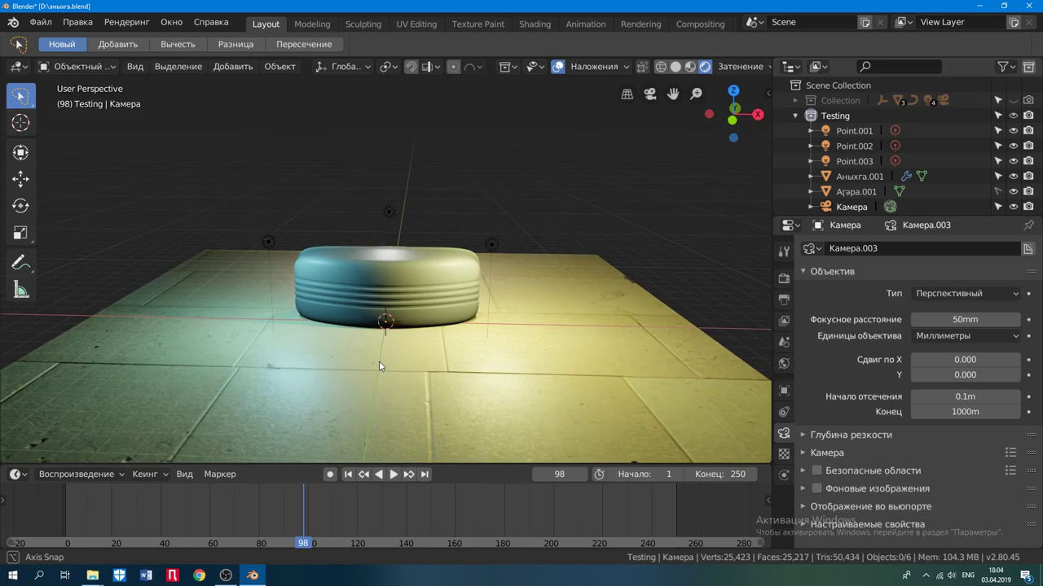
scroll(379, 361, "up", 3)
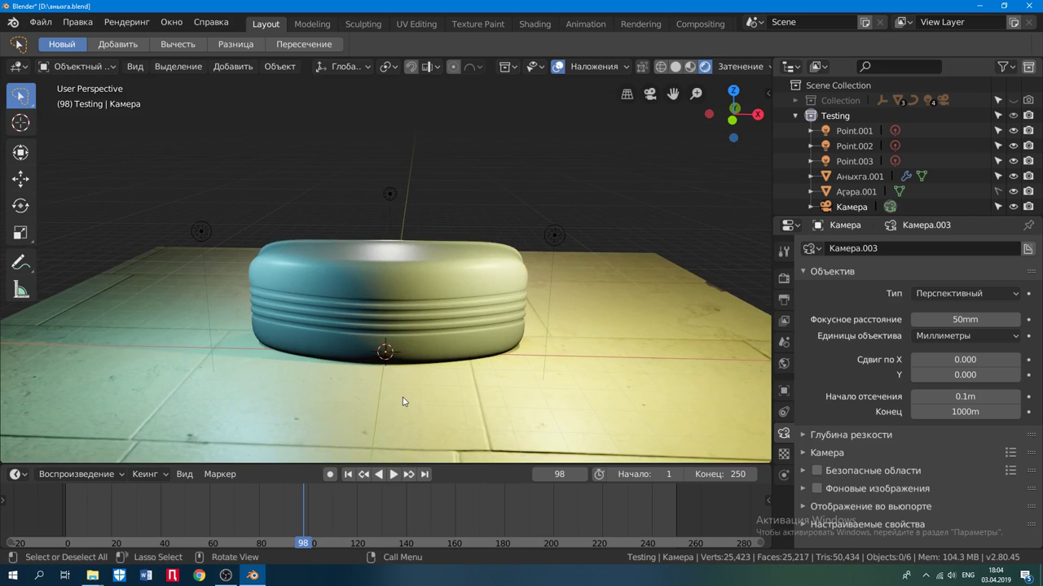
left_click(835, 207)
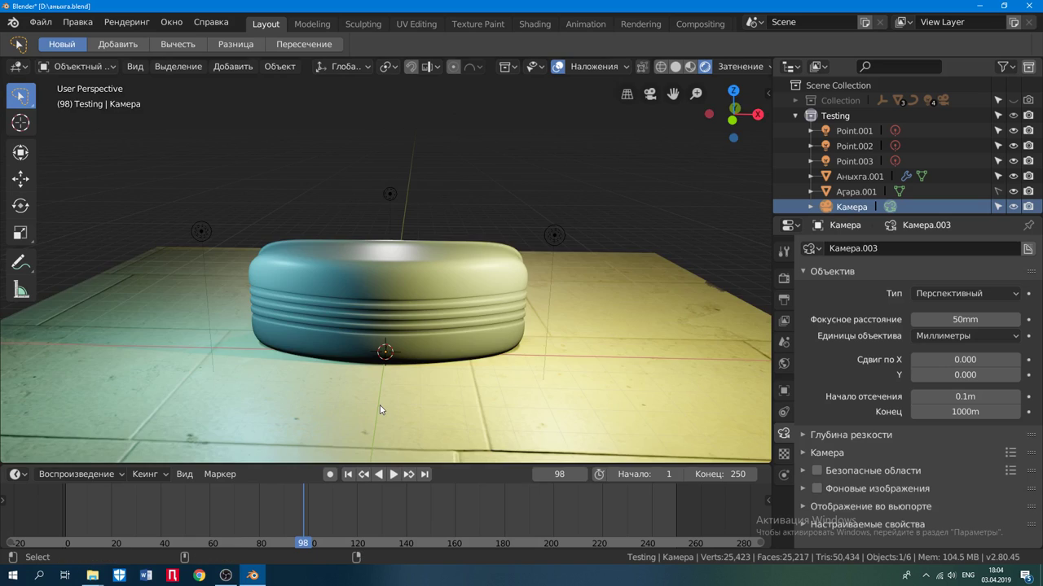
key("ctrl+KP_0")
scroll(381, 405, "up", 3)
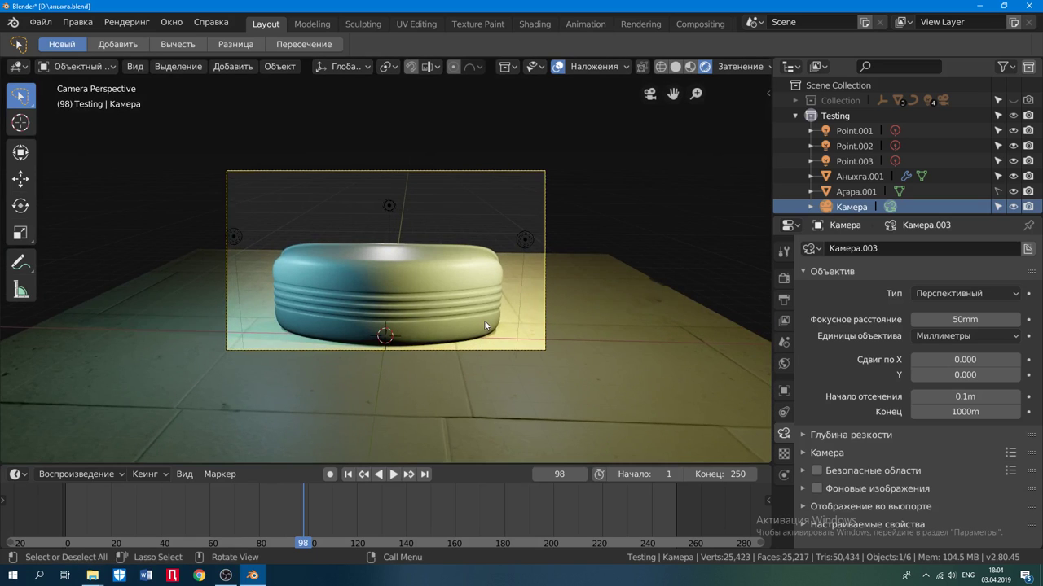
Step: Rotate the camera in trackball mode by about -3.82° and -0.8° to shift the object upward in the frame
key("r")
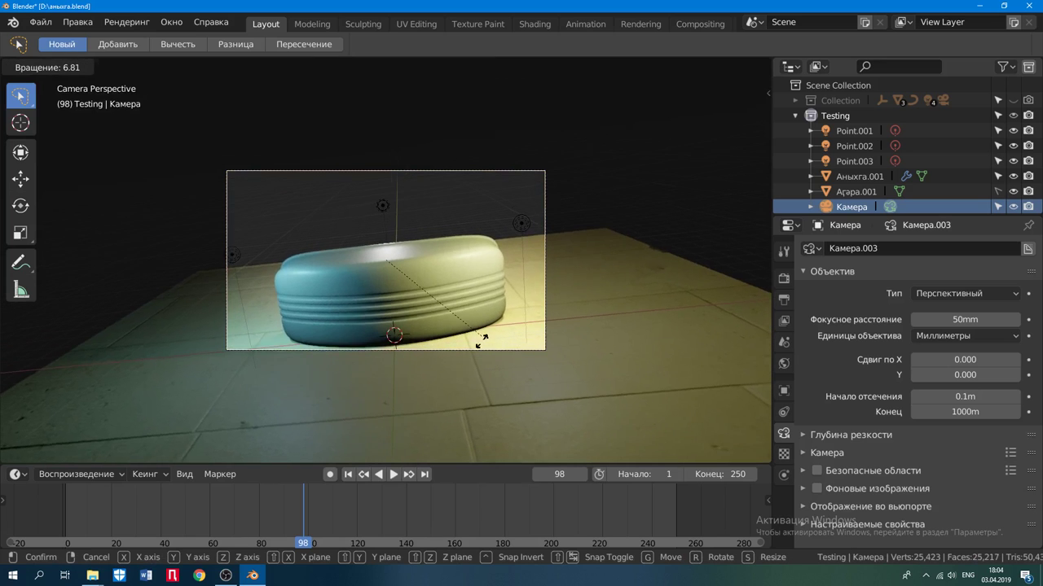
left_click(507, 330)
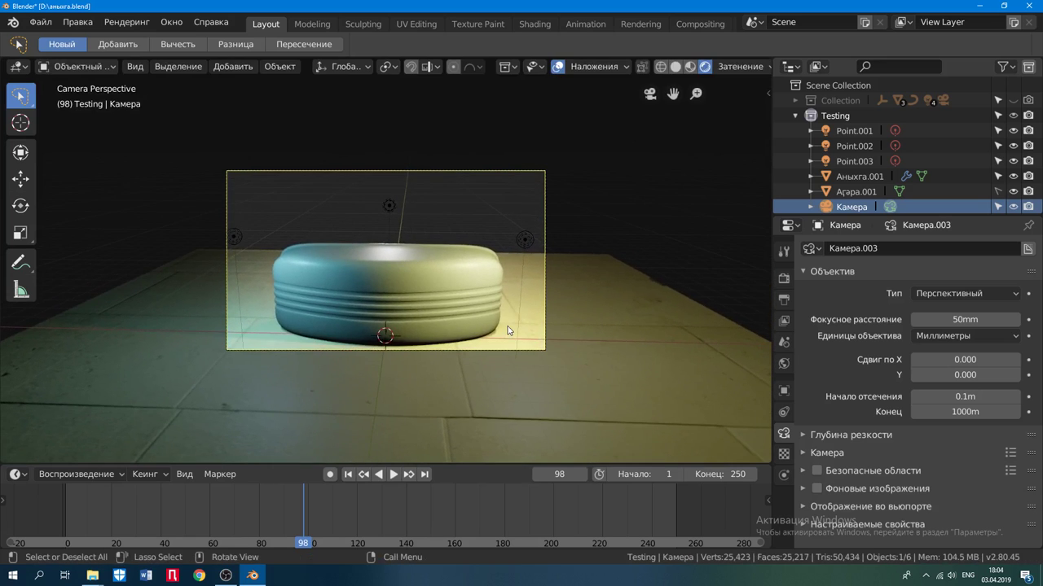
key("r")
key("r")
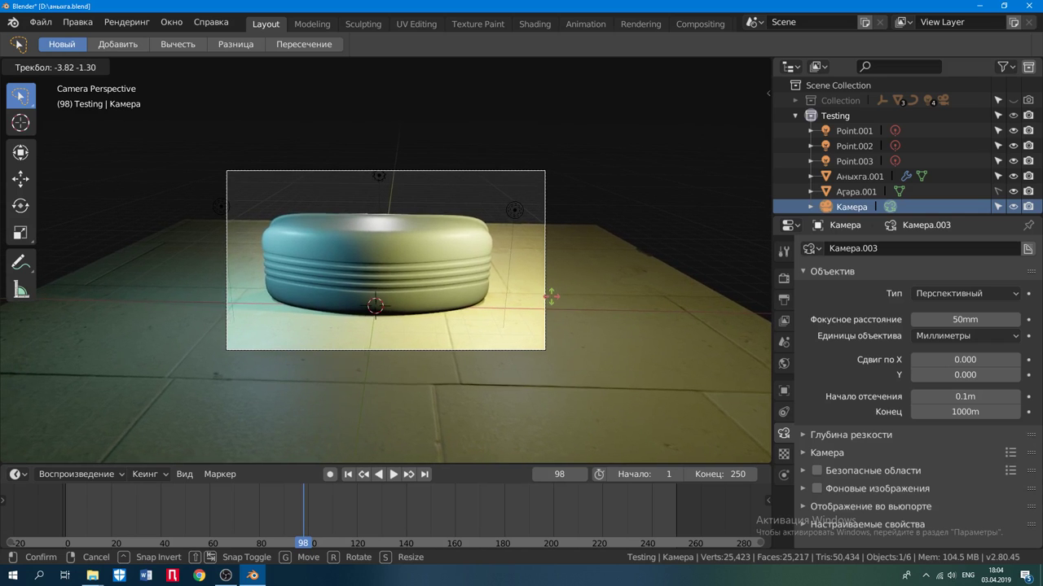
left_click(560, 298)
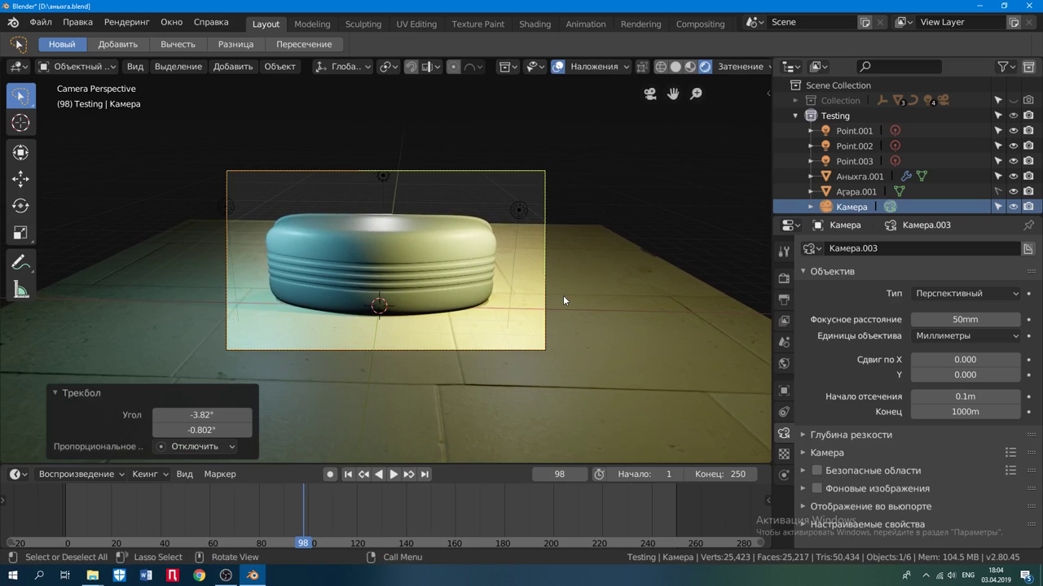
Step: Add a Bezier circle at the scene origin and raise it about 5.22 m along Z above the object
middle_click_drag(606, 281, 476, 293)
scroll(476, 293, "down", 5)
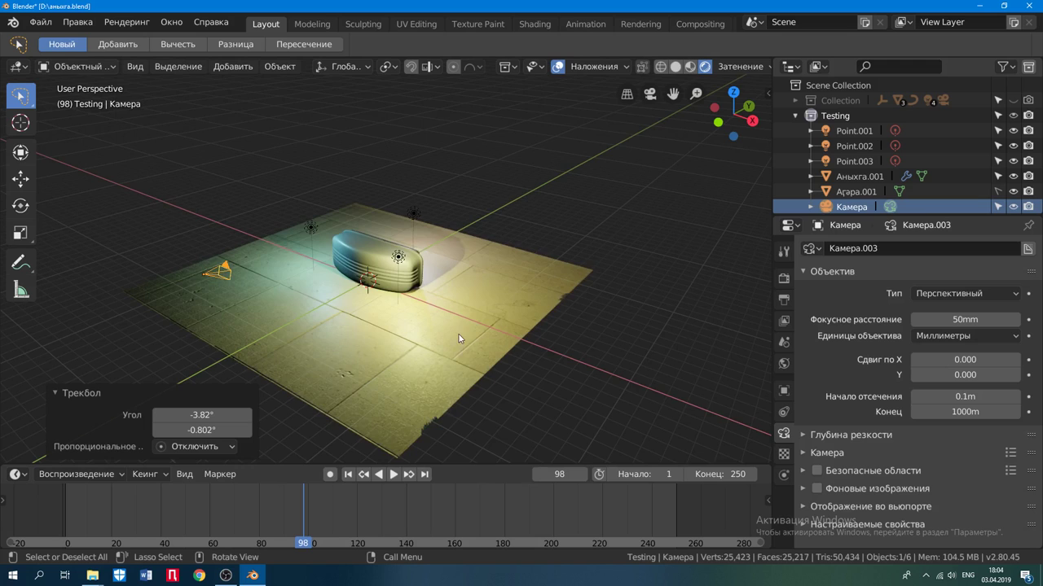
middle_click_drag(458, 339, 339, 320)
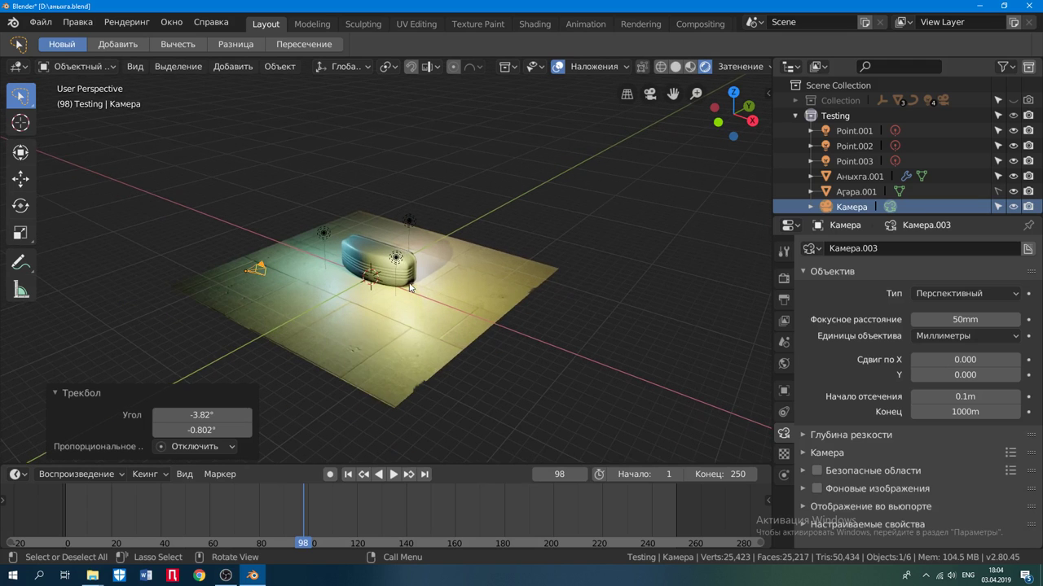
key("shift+a")
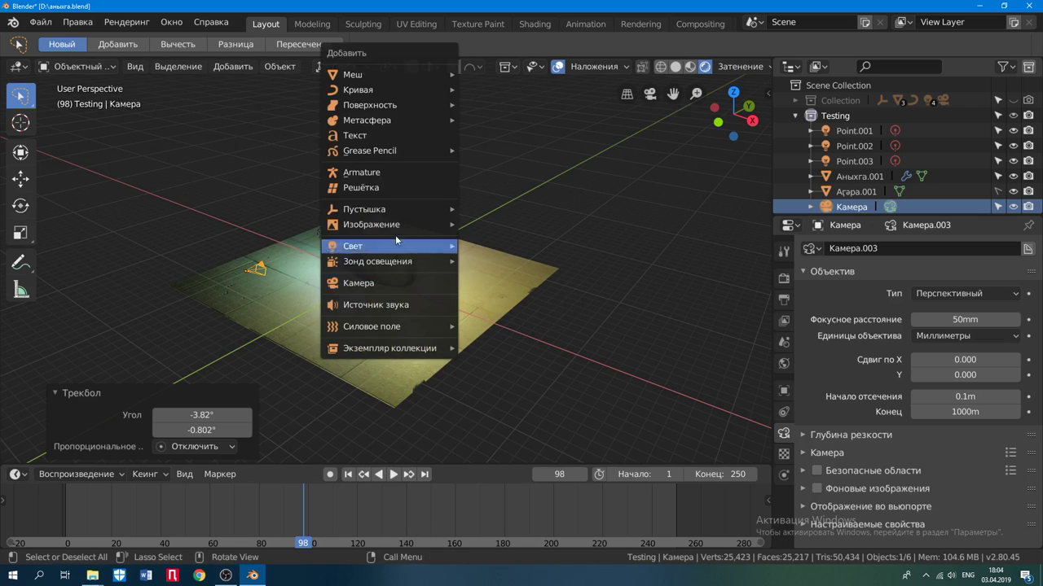
mouse_move(371, 98)
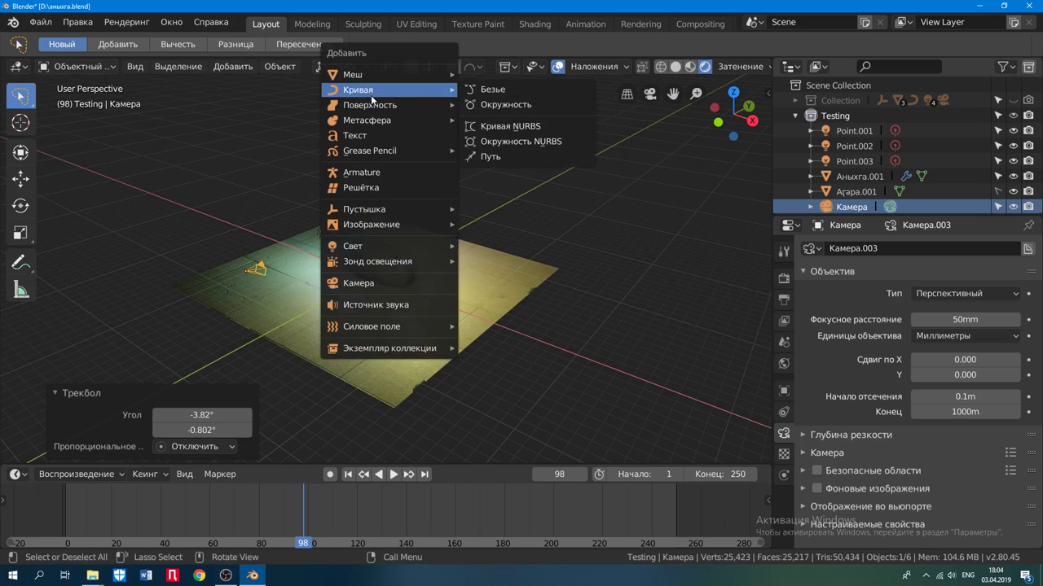
left_click(492, 106)
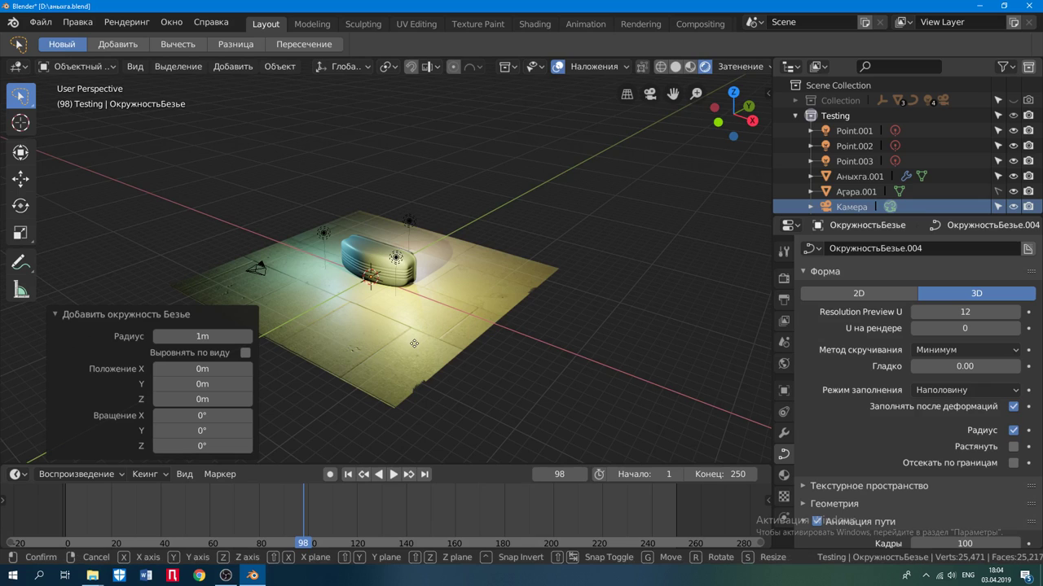
key("g")
key("z")
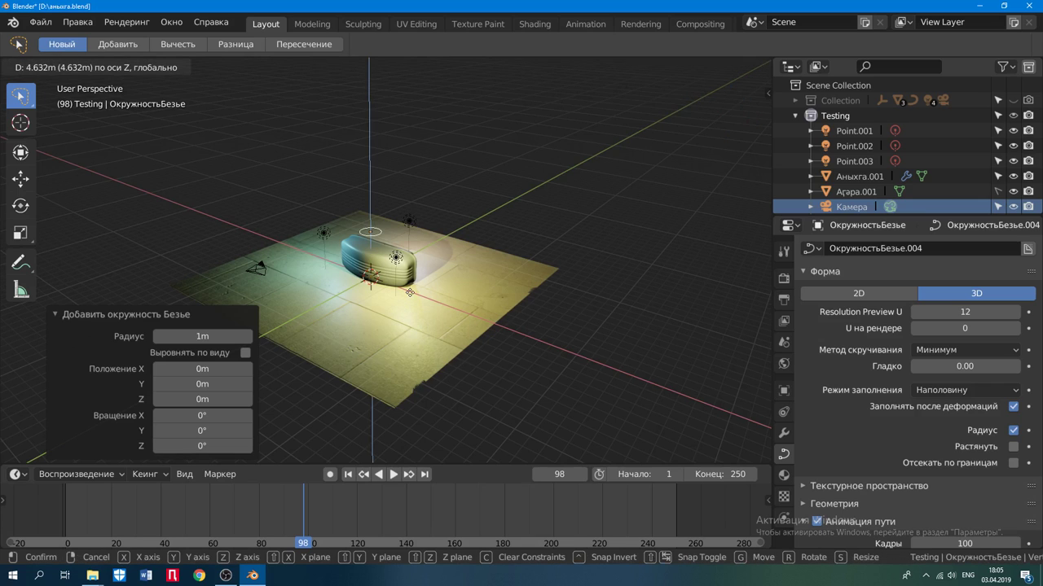
left_click(427, 314)
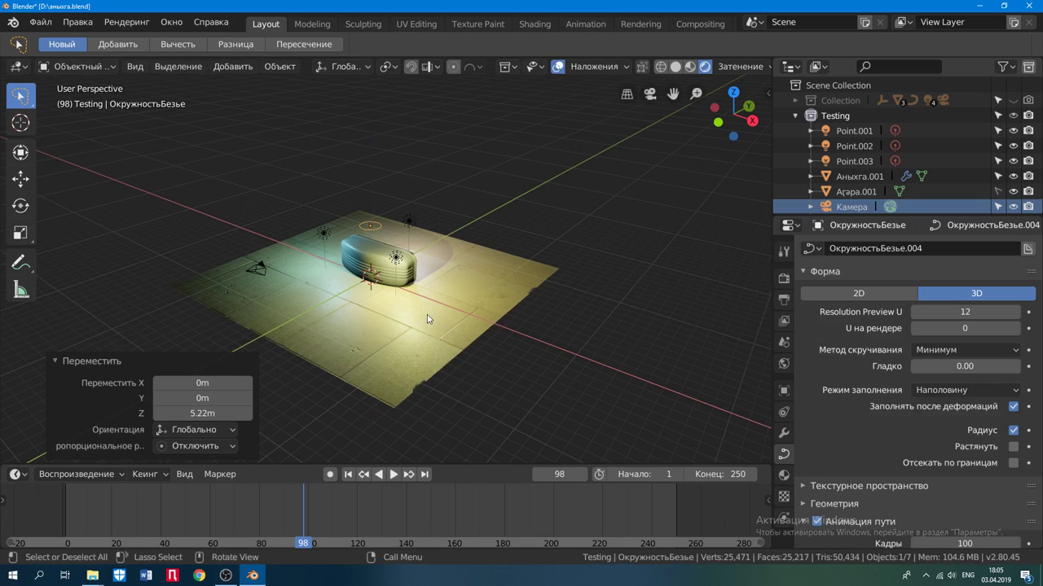
Step: Raise the Bezier circle a further 1.05 m or so along Z to the height of the camera
key("KP_3")
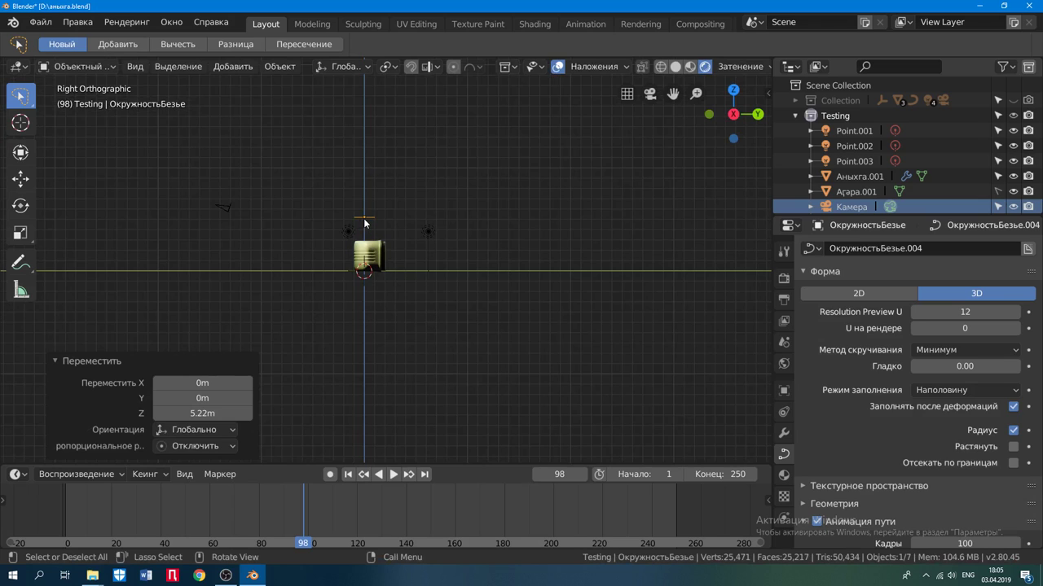
key("g")
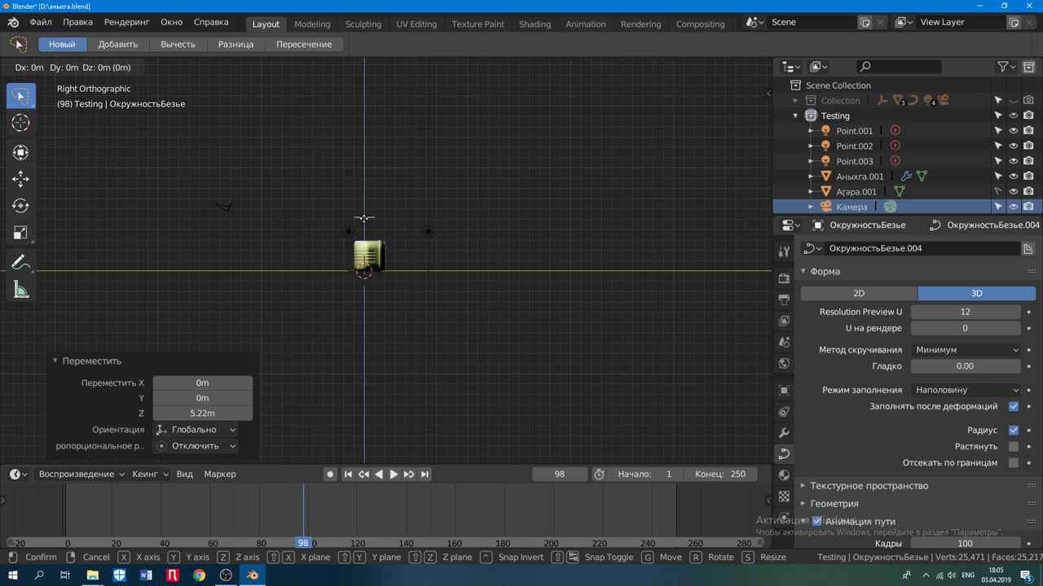
key("z")
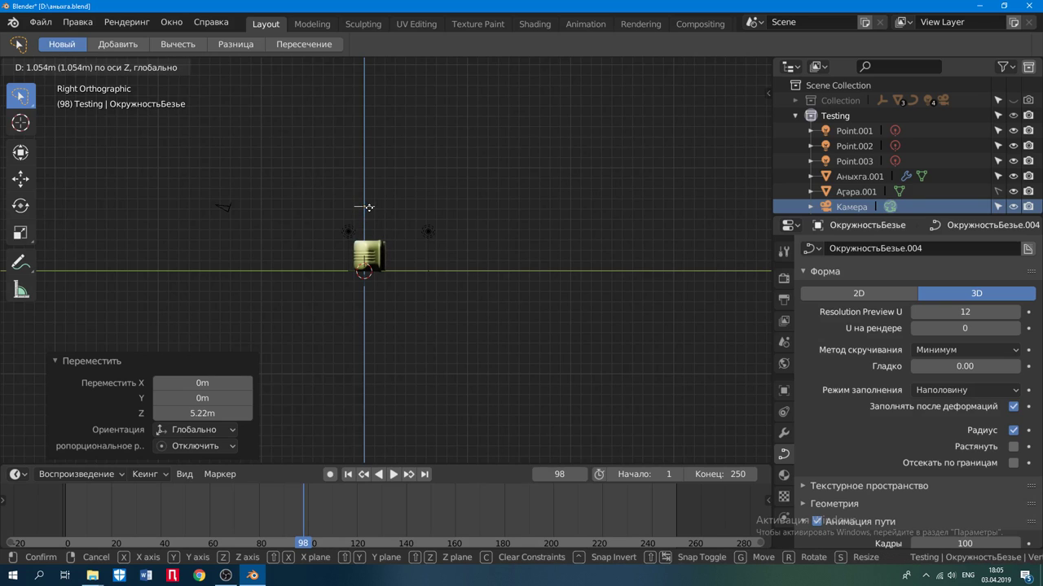
left_click(371, 207)
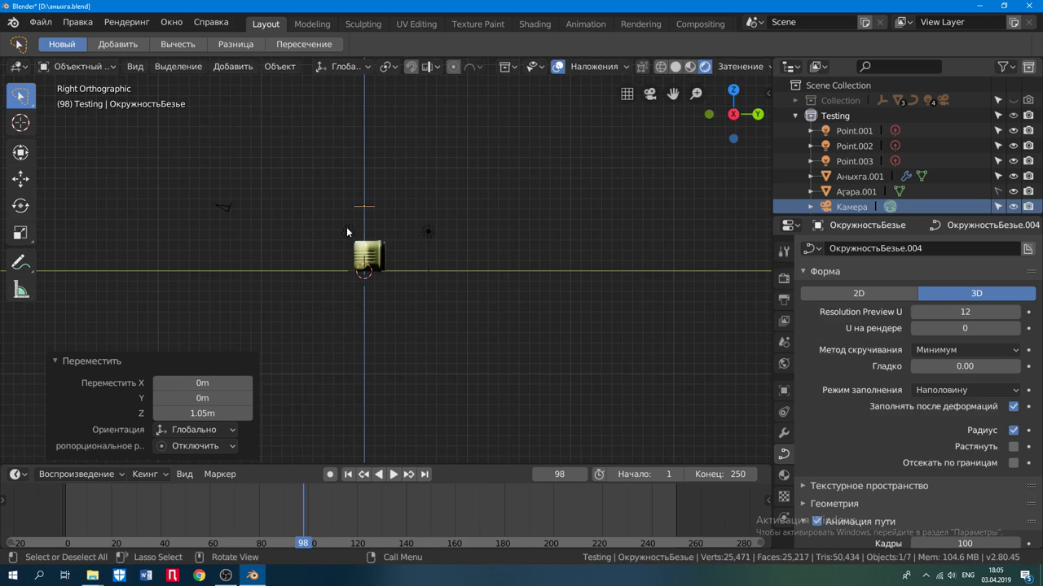
Step: Scale the Bezier circle up by about 14.57 until its outline reaches the camera
middle_click_drag(300, 257, 328, 267)
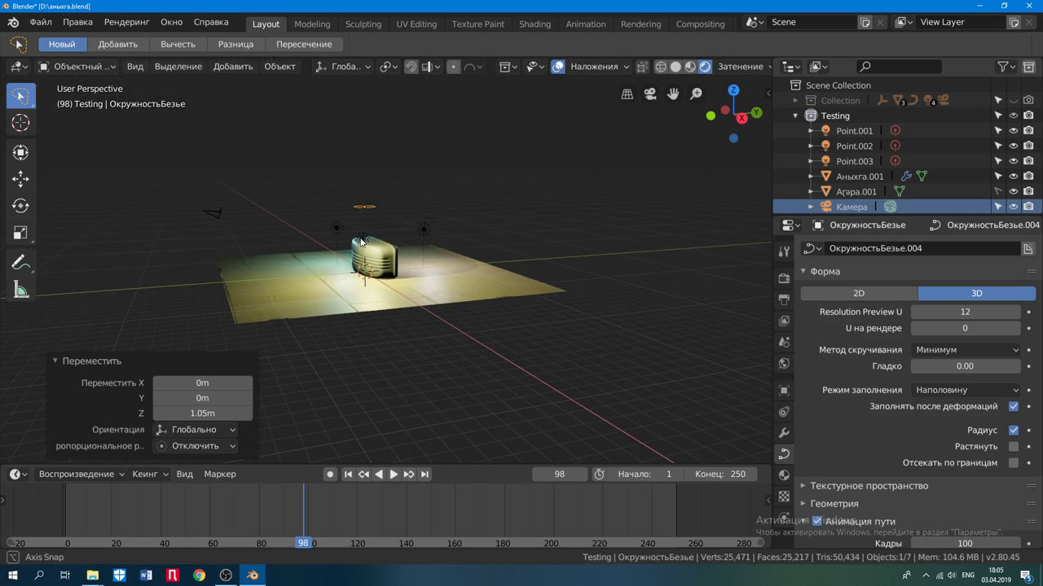
key("s")
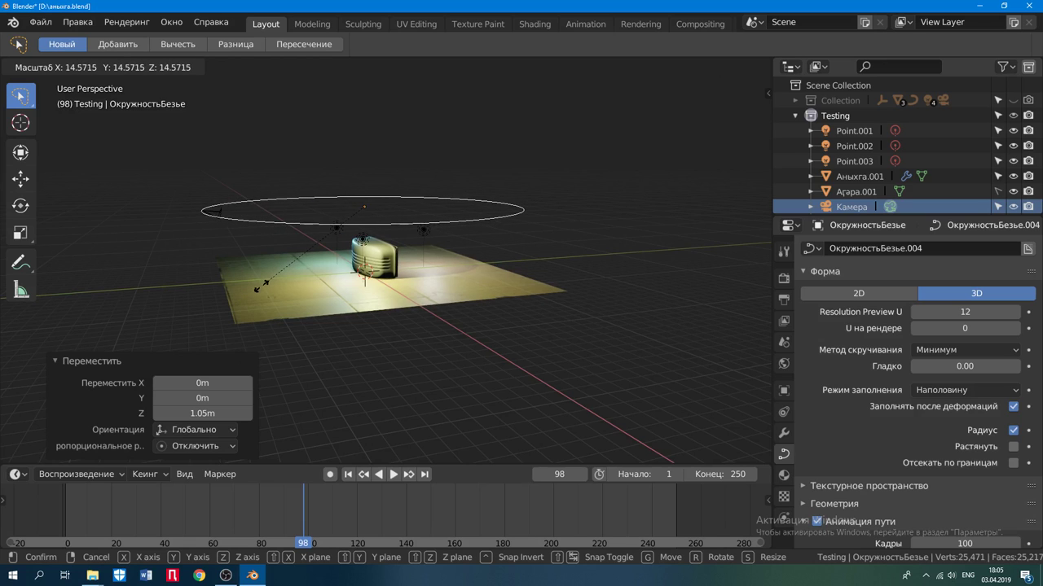
left_click(262, 290)
Step: Parent the camera to the Bezier circle with the Follow Path (Следование по пути) option
mouse_move(236, 271)
middle_mouse_down()
mouse_move(255, 265)
mouse_move(261, 277)
mouse_move(239, 268)
middle_mouse_up()
left_click(240, 268)
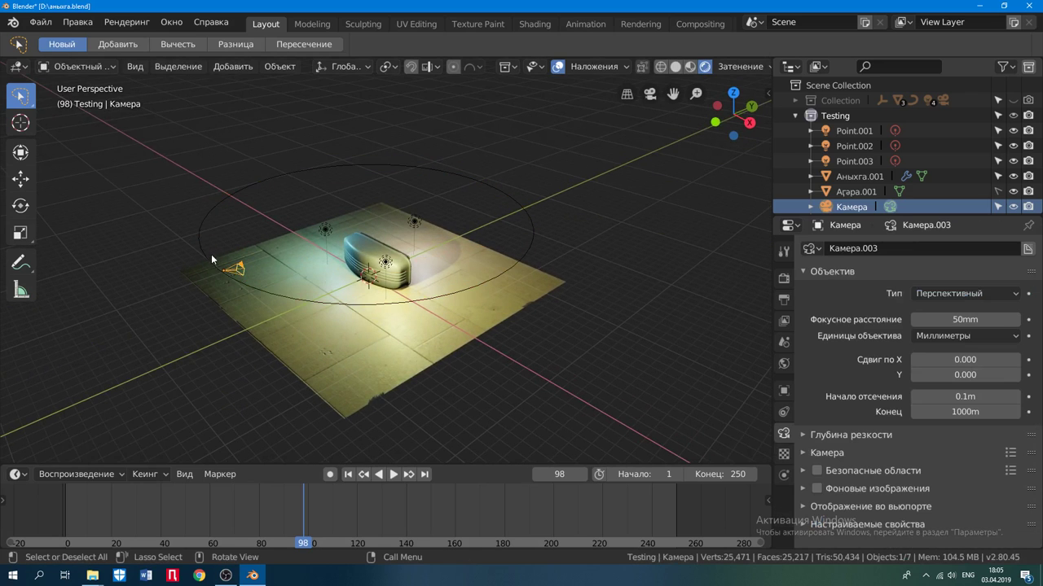
left_click(205, 260)
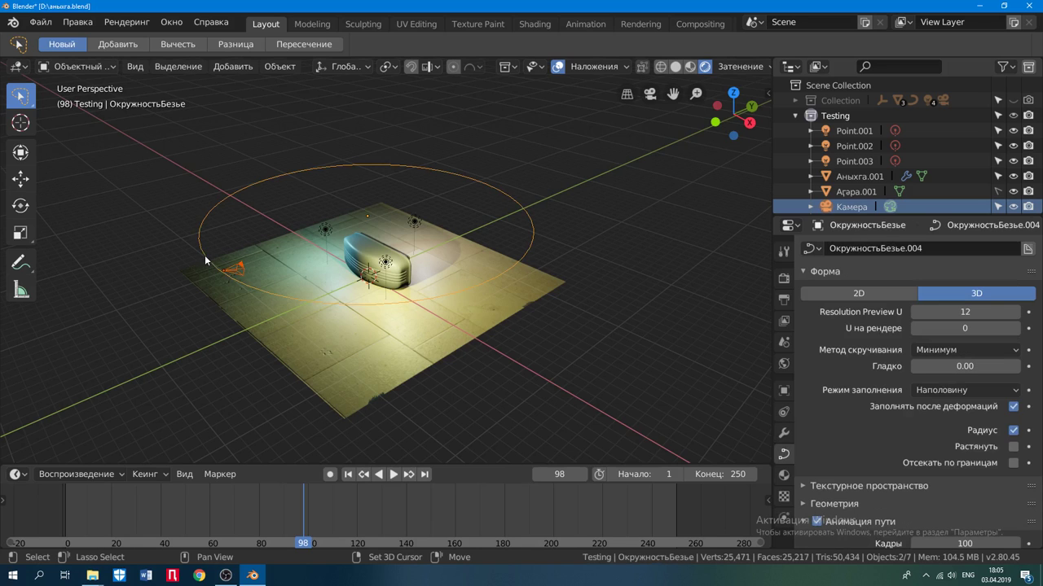
key("ctrl+p")
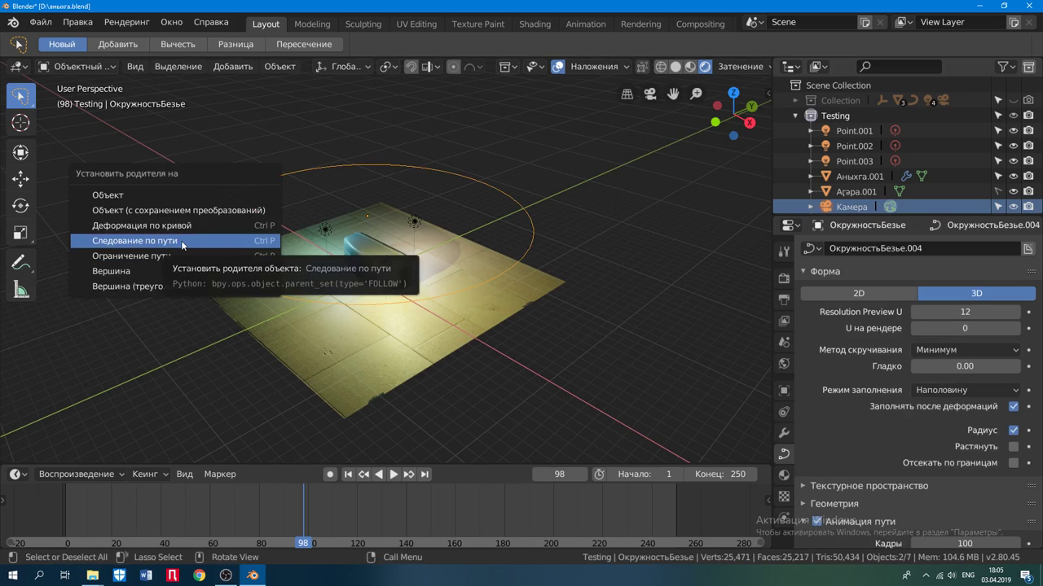
left_click(181, 241)
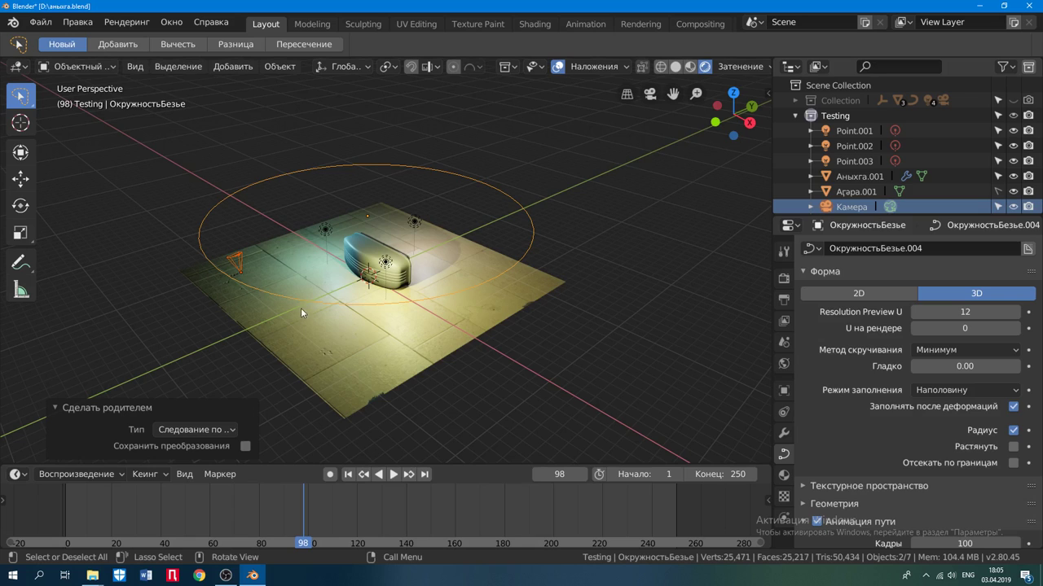
Step: Play the animation to check the camera's movement along the circle and stop it
left_click(393, 474)
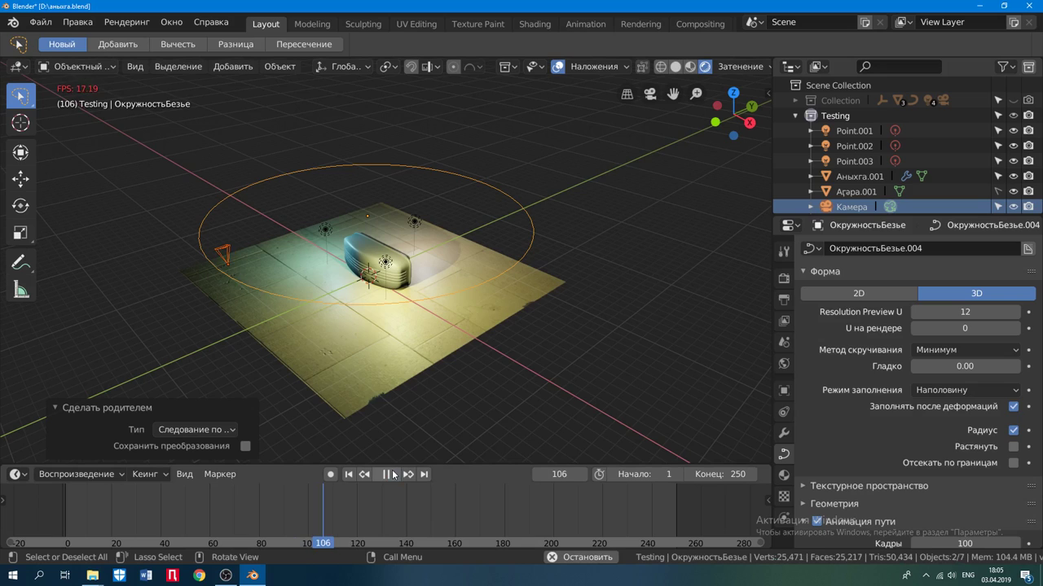
left_click(85, 506)
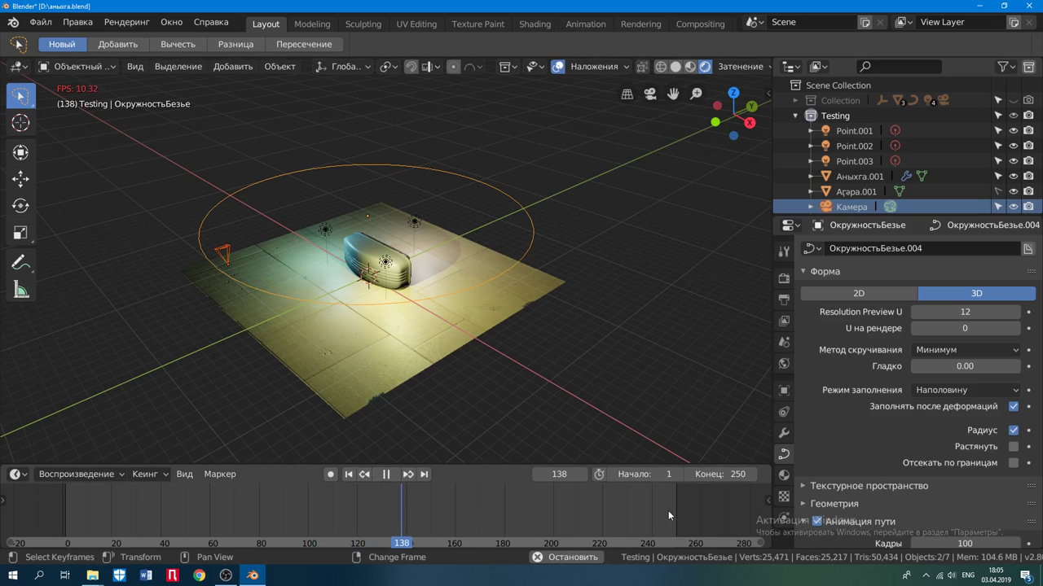
key("space")
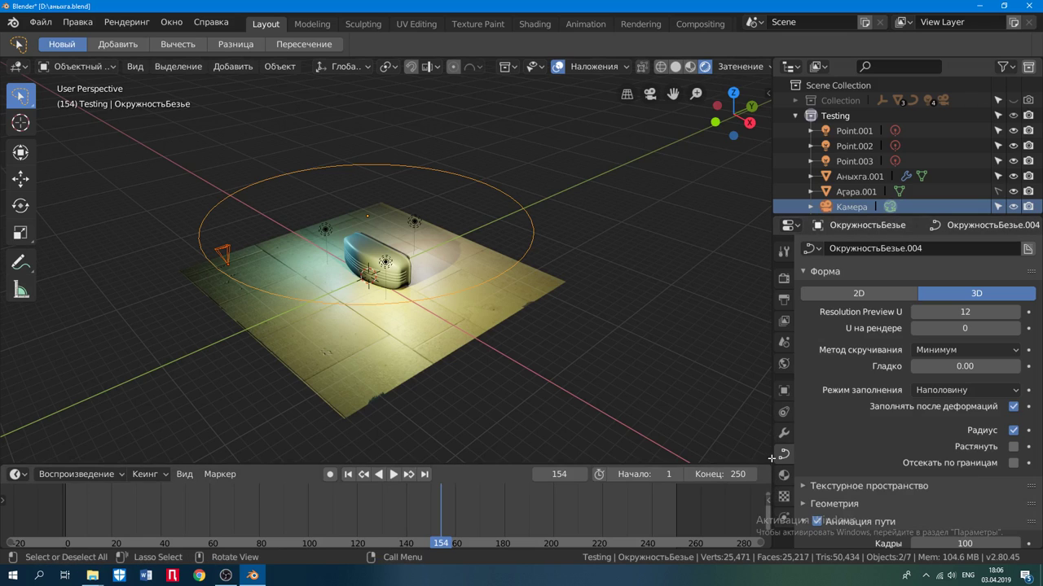
Step: Set the Bezier circle's path animation length to 250 frames
scroll(879, 440, "down", 5)
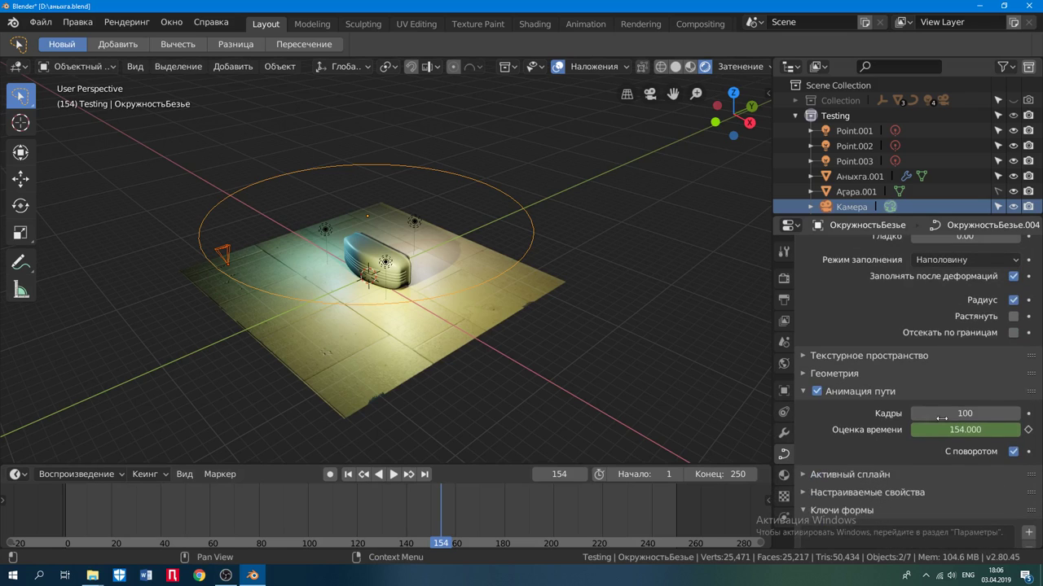
left_click(946, 413)
type("250")
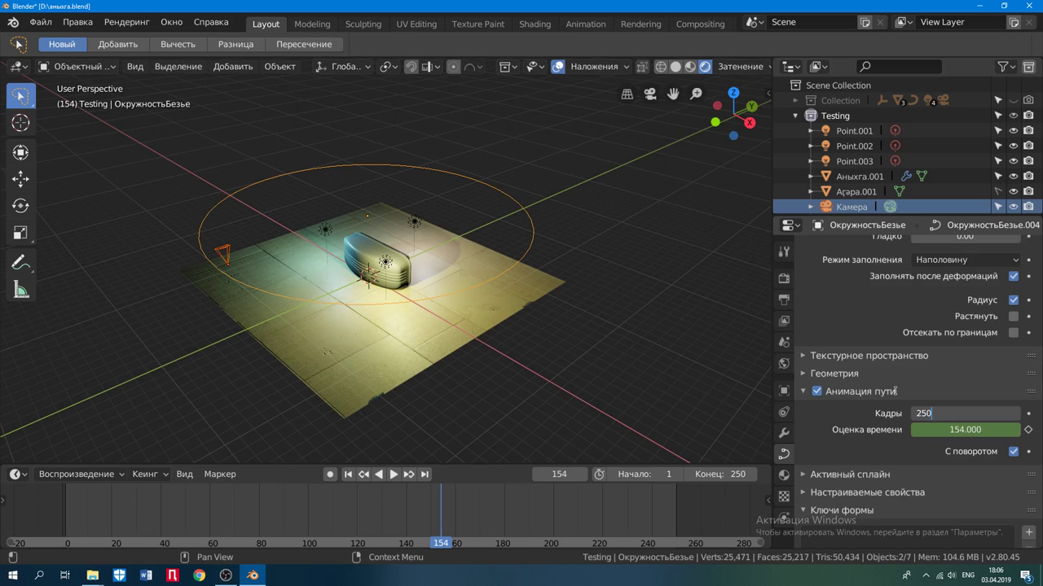
key("Return")
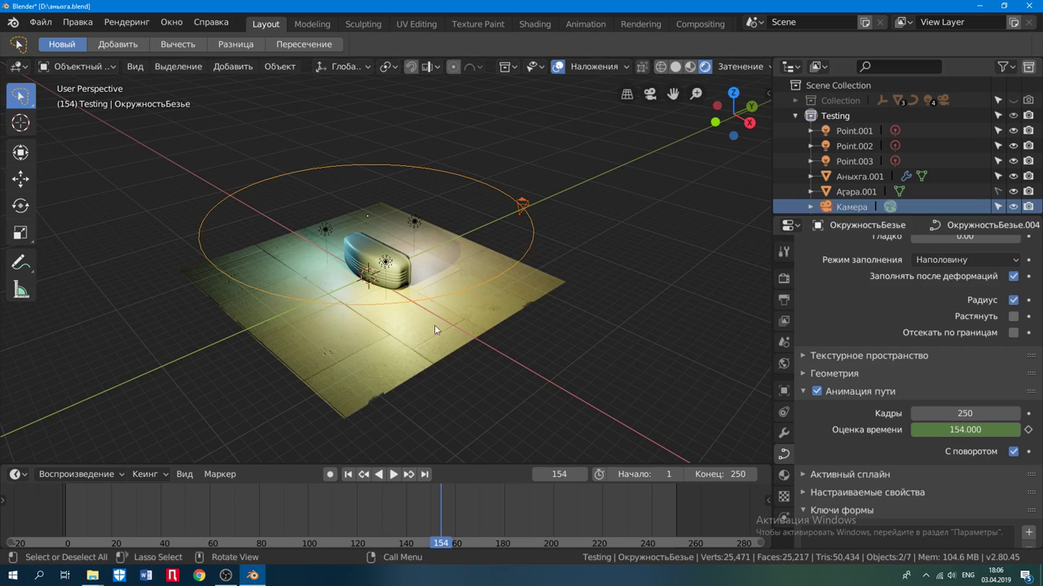
Step: Open the scene's output settings to check the frame range and frame rate
scroll(863, 335, "up", 5)
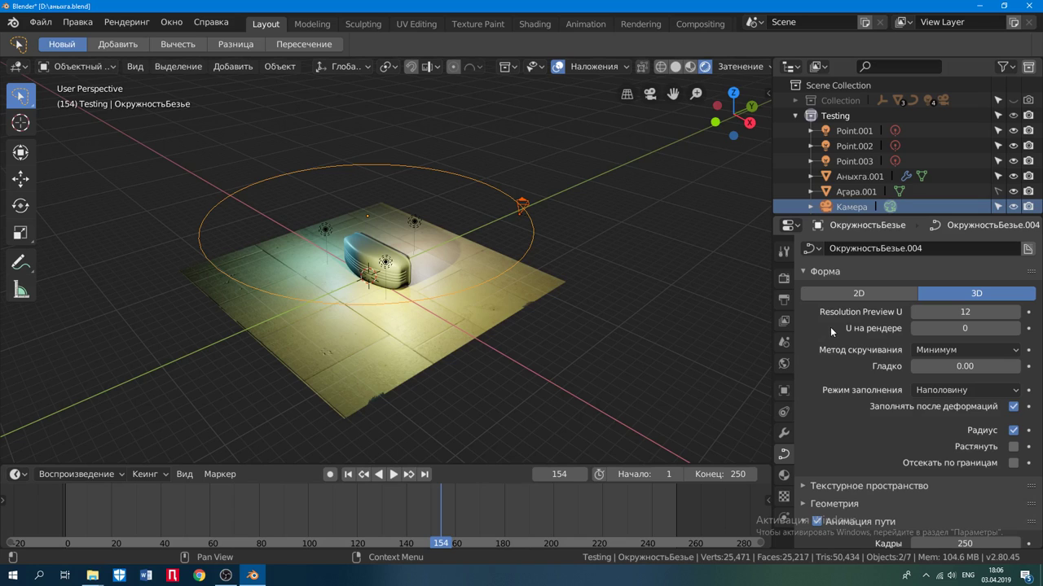
left_click(784, 279)
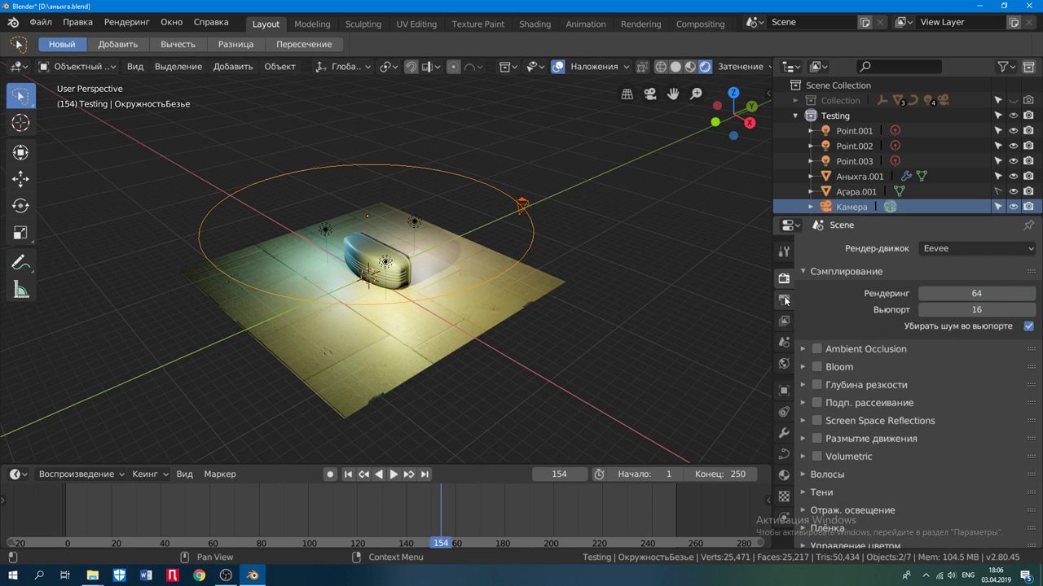
left_click(785, 300)
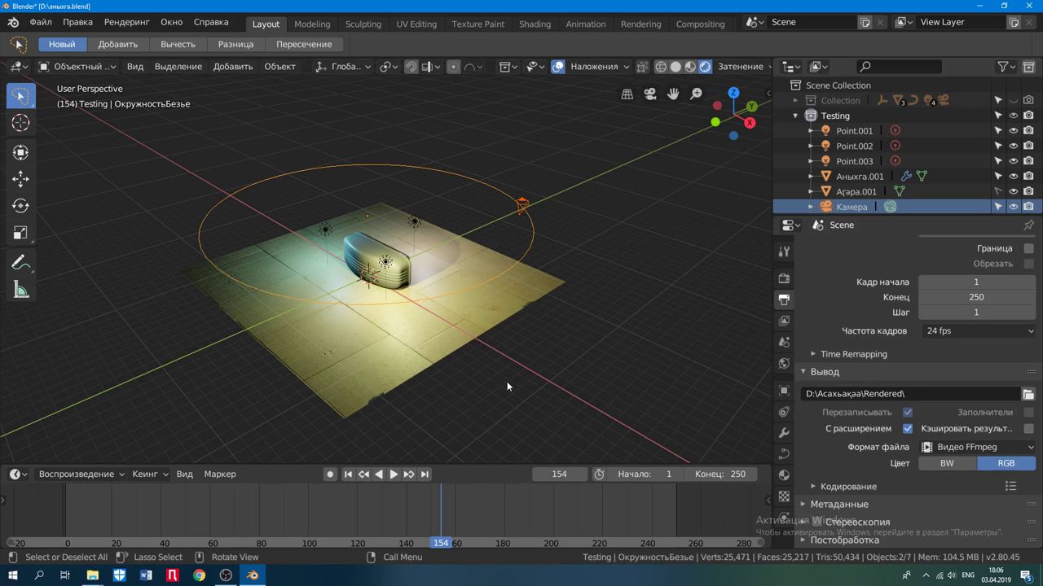
Step: Play the animation, check the camera's motion in the scene and through the camera view, and stop playback
scroll(477, 310, "up", 2)
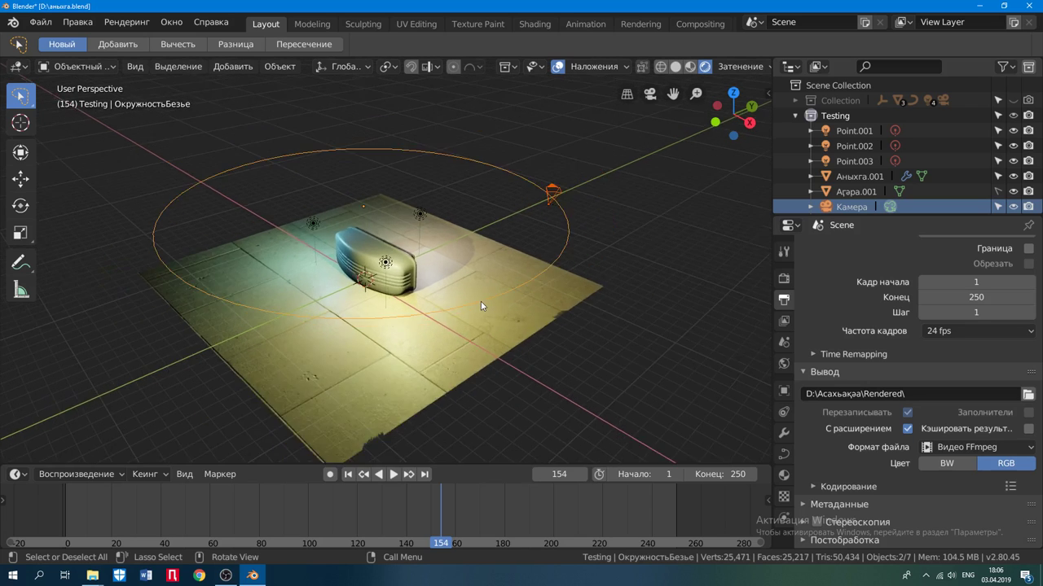
key("space")
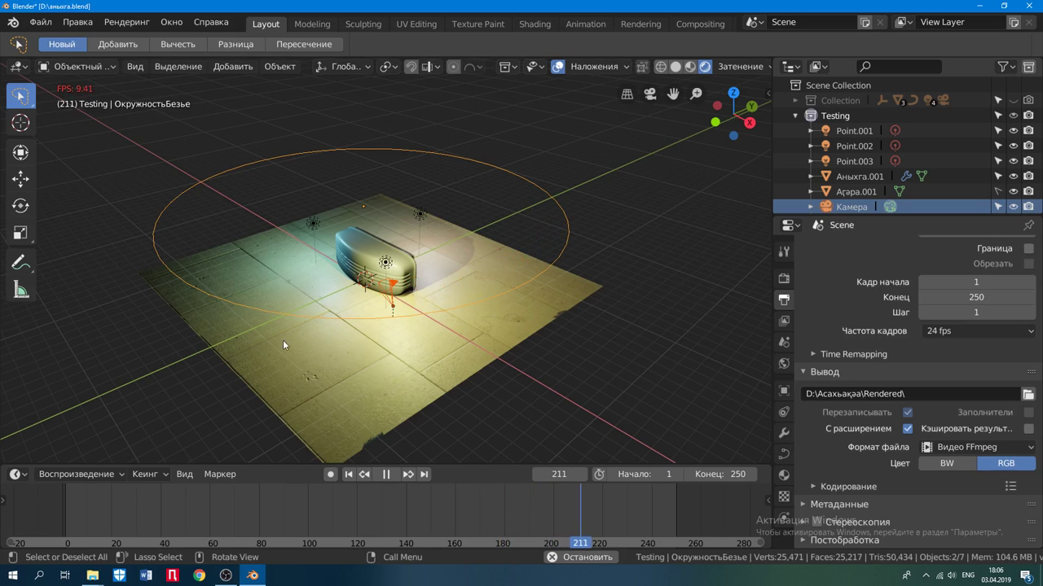
middle_click_drag(289, 328, 316, 327)
scroll(229, 318, "down", 2)
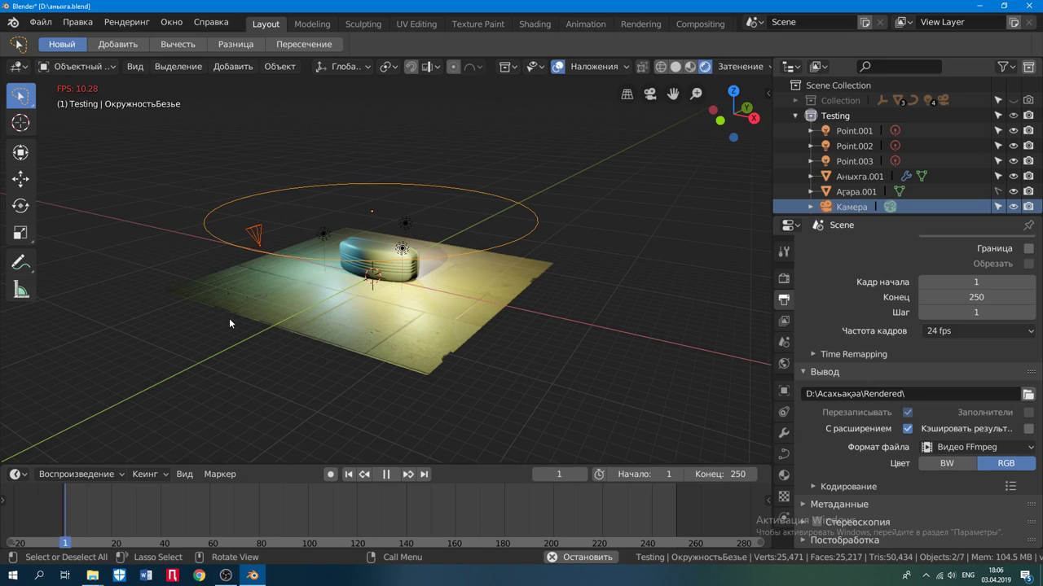
key("KP_0")
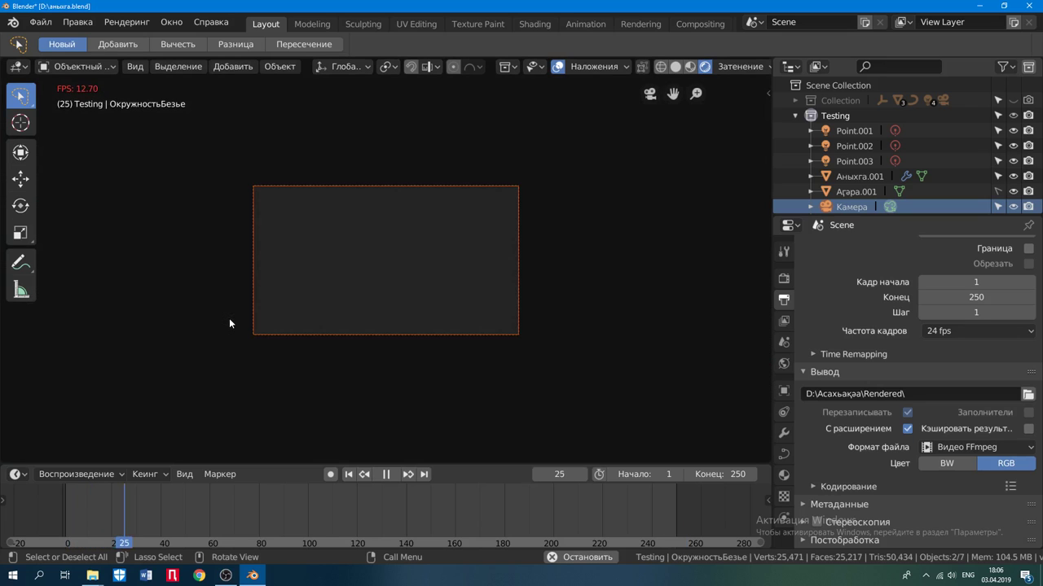
key("KP_0")
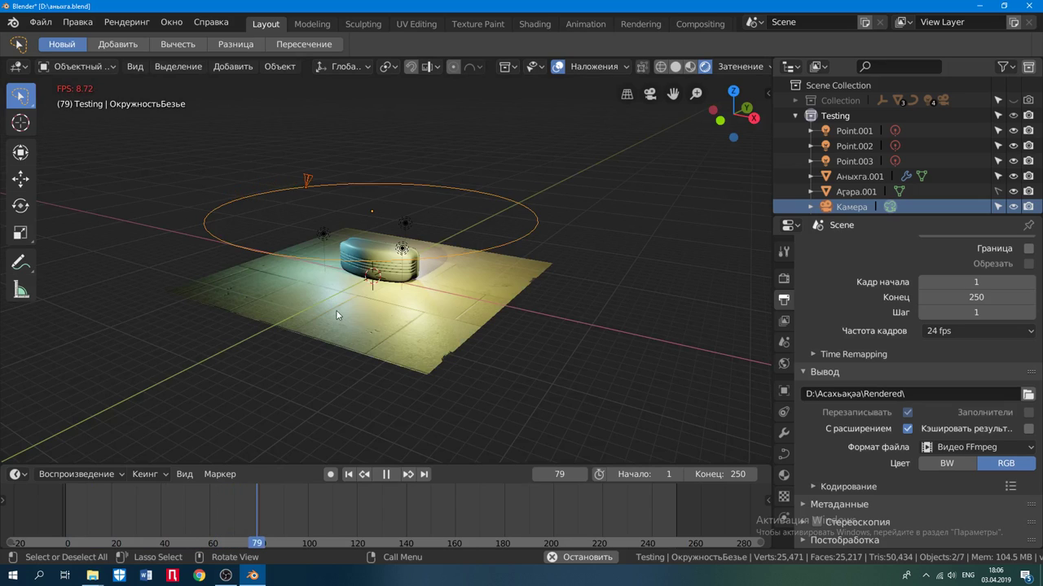
key("alt+a")
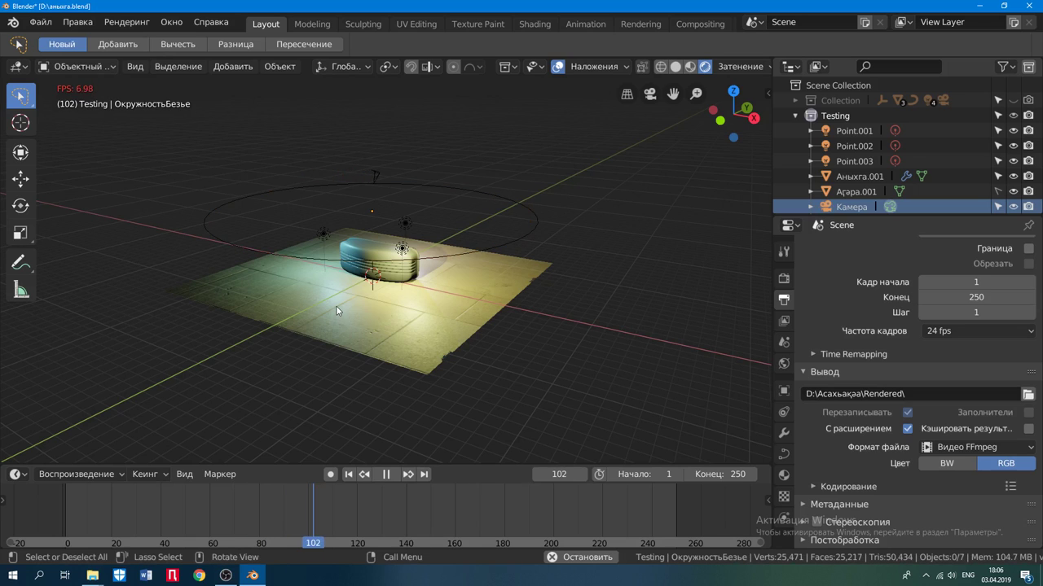
left_click(388, 476)
Step: Add a Damped Track (Слежение с амортизацией) constraint to the camera with the object Аныхга.001 as its target
middle_click_drag(431, 296, 424, 321)
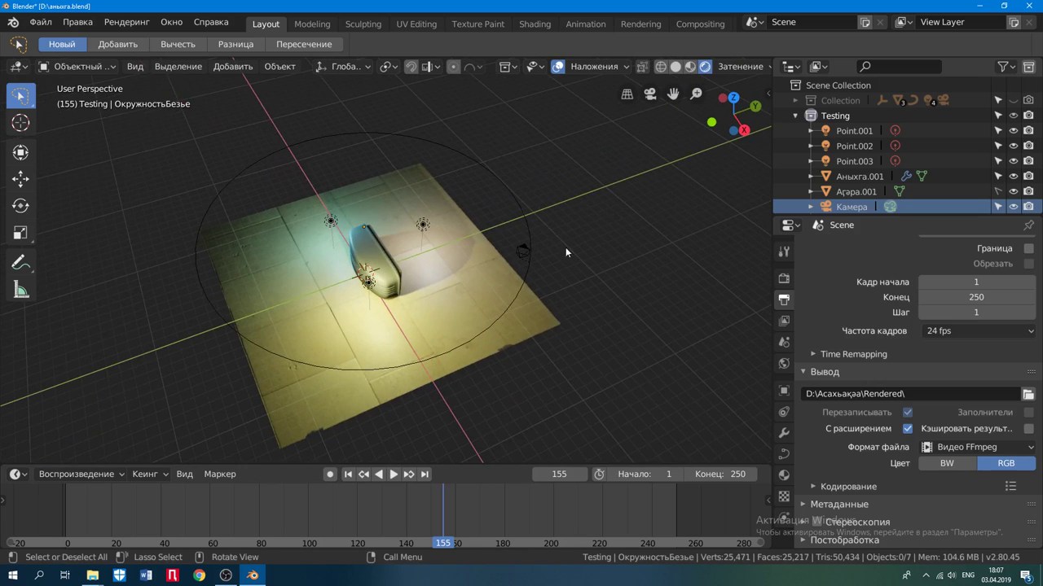
left_click(521, 251)
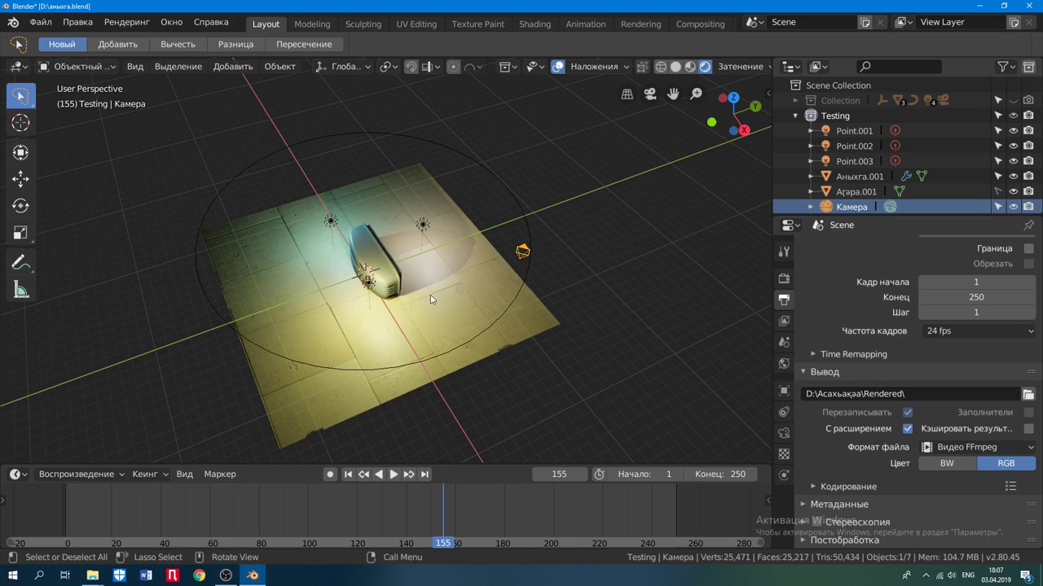
left_click(783, 410)
left_click(863, 249)
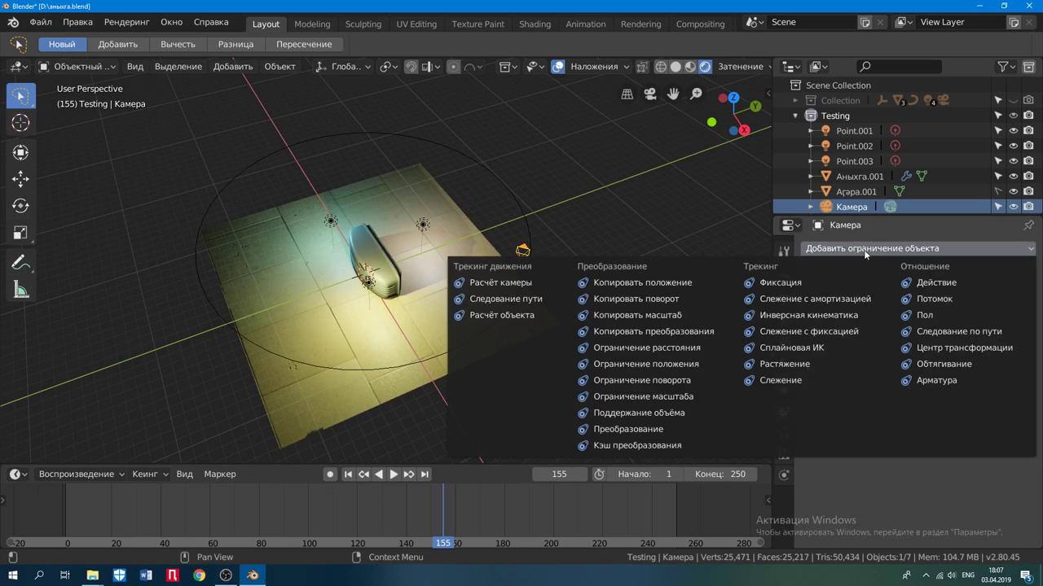
left_click(790, 300)
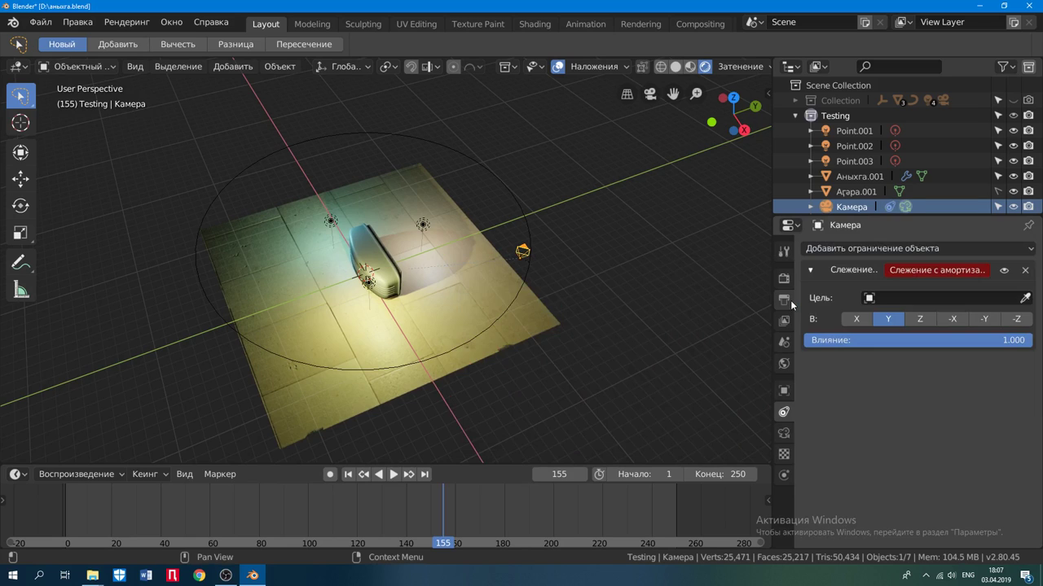
left_click(1025, 298)
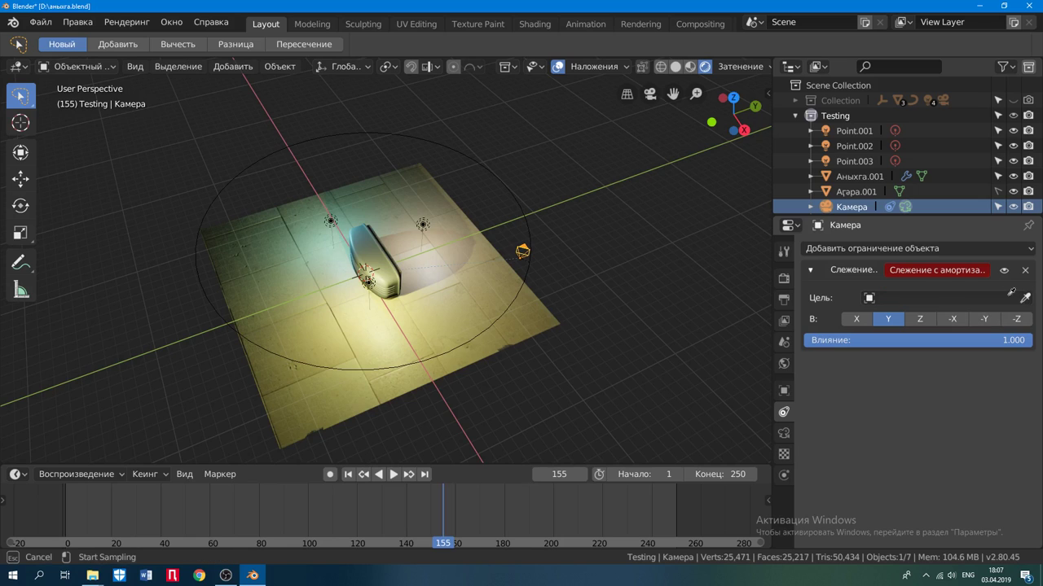
left_click(364, 240)
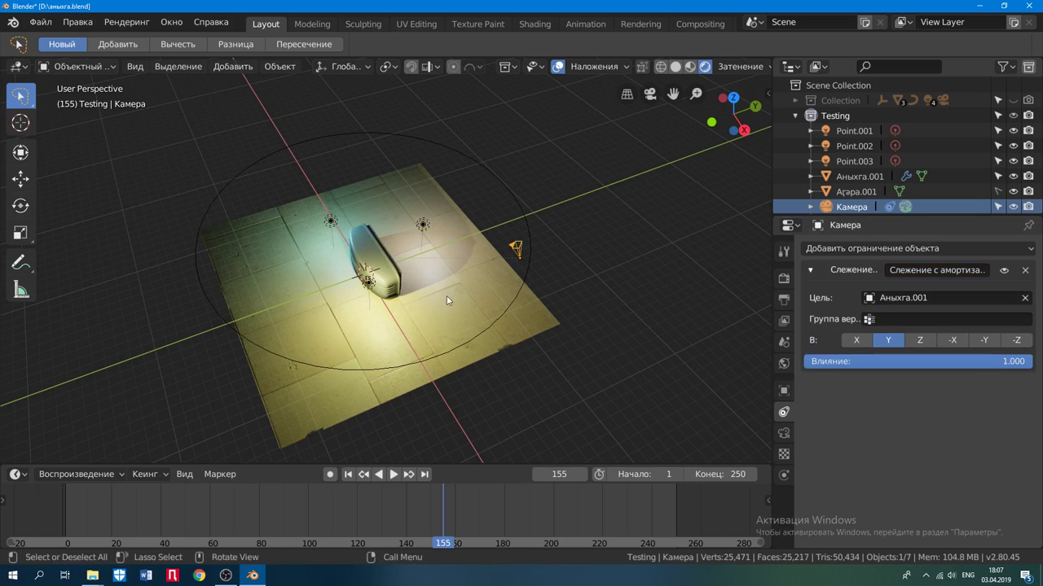
Step: Try Z as the tracking axis of the camera's constraint and check the camera view
middle_click_drag(446, 296, 544, 283)
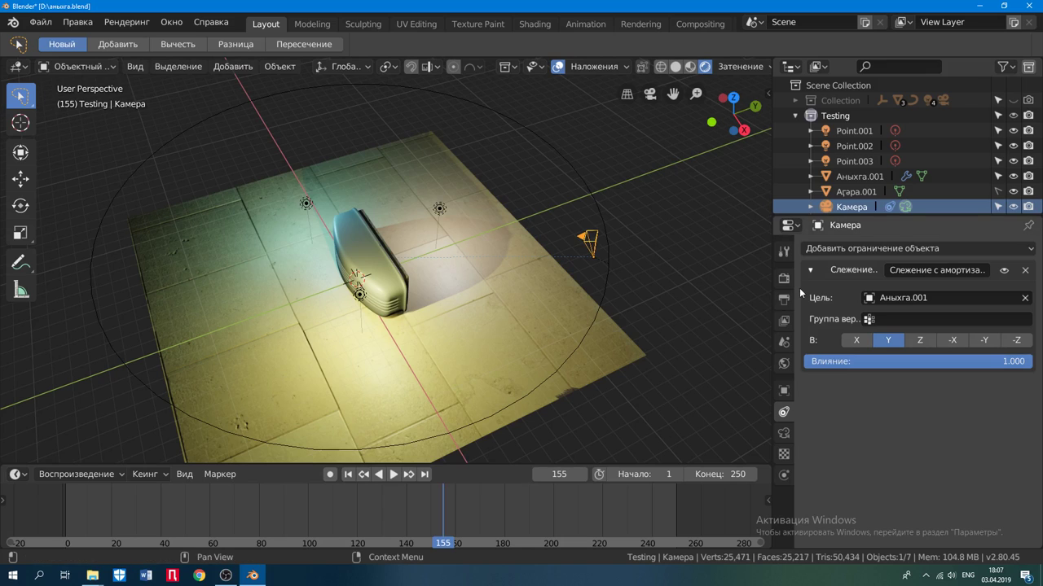
left_click(921, 340)
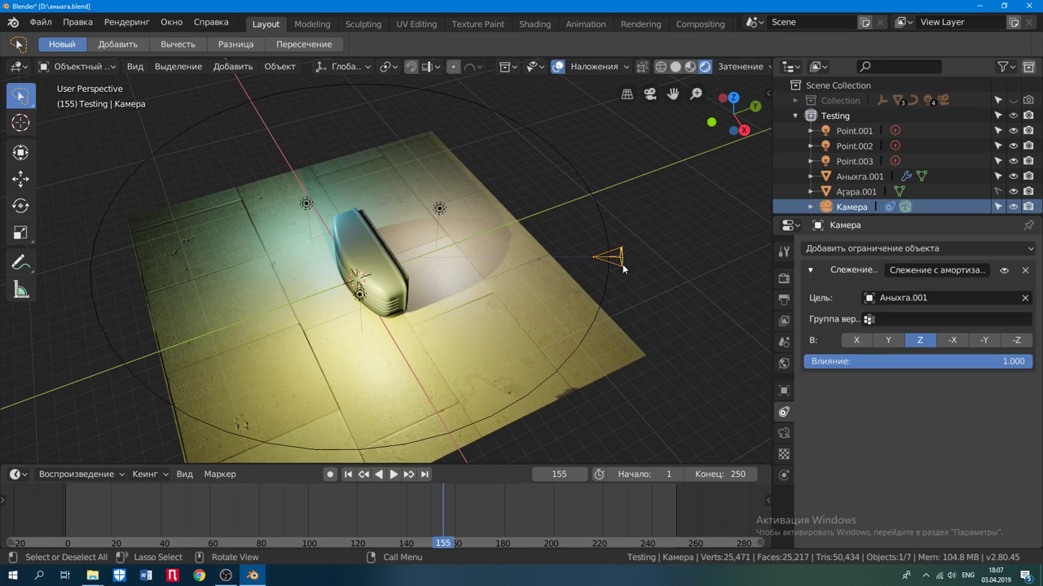
key("KP_0")
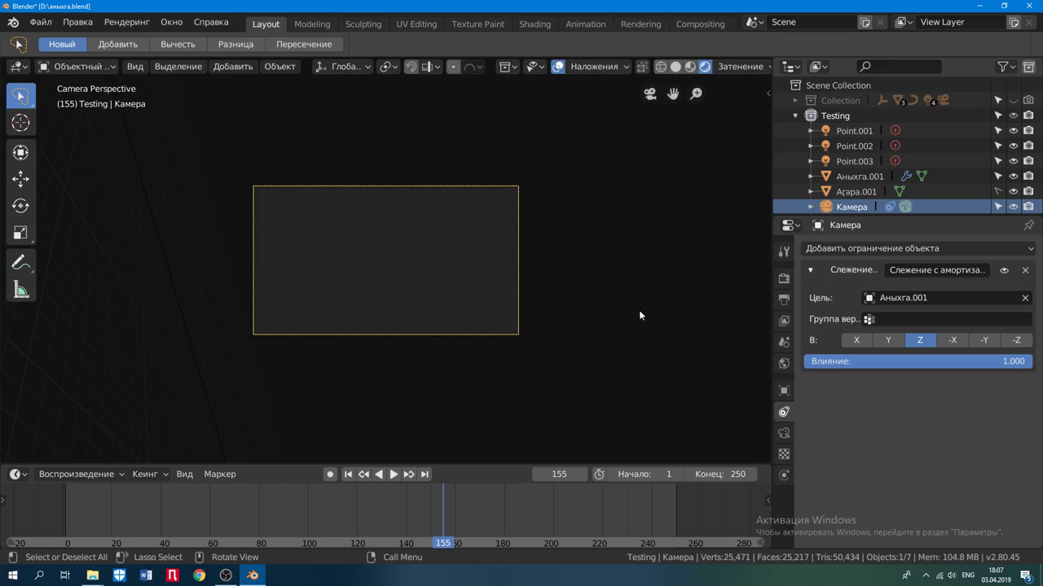
key("KP_0")
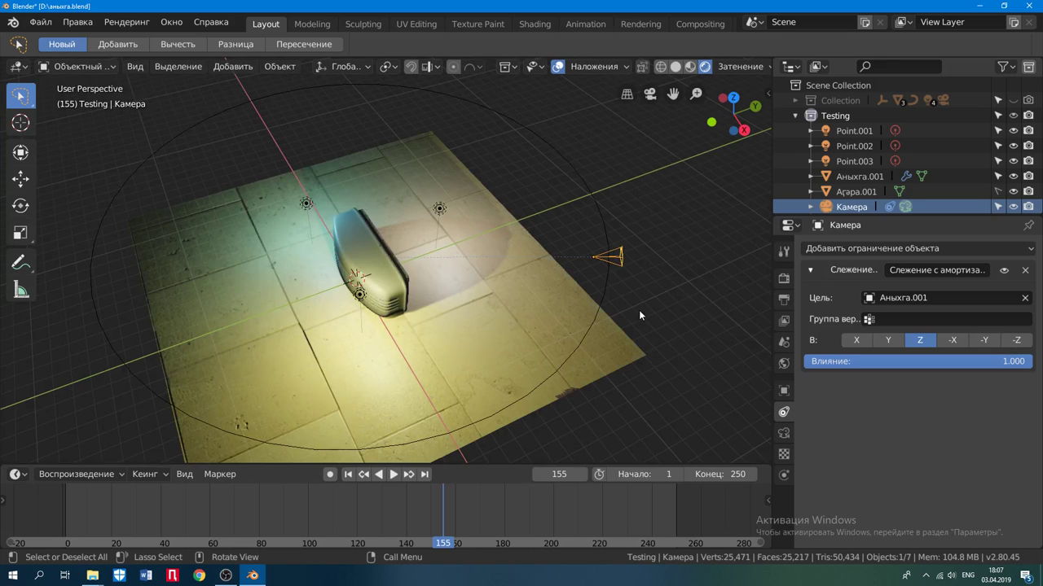
Step: Set the constraint's tracking axis to -Z and rotate the camera by about -75.5° in the camera view to level the shot
left_click(1018, 341)
key("KP_0")
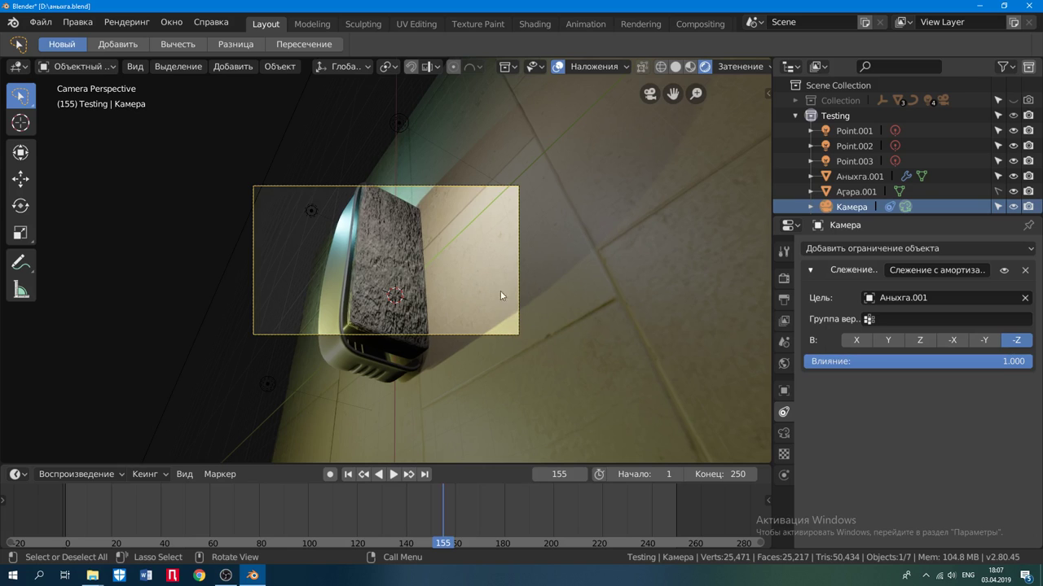
key("r")
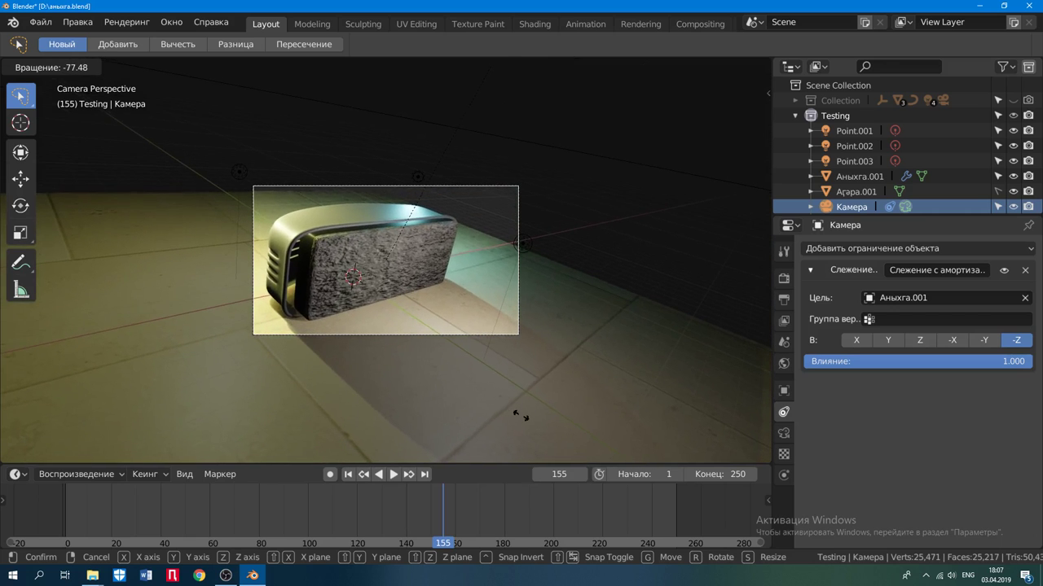
left_click(530, 421)
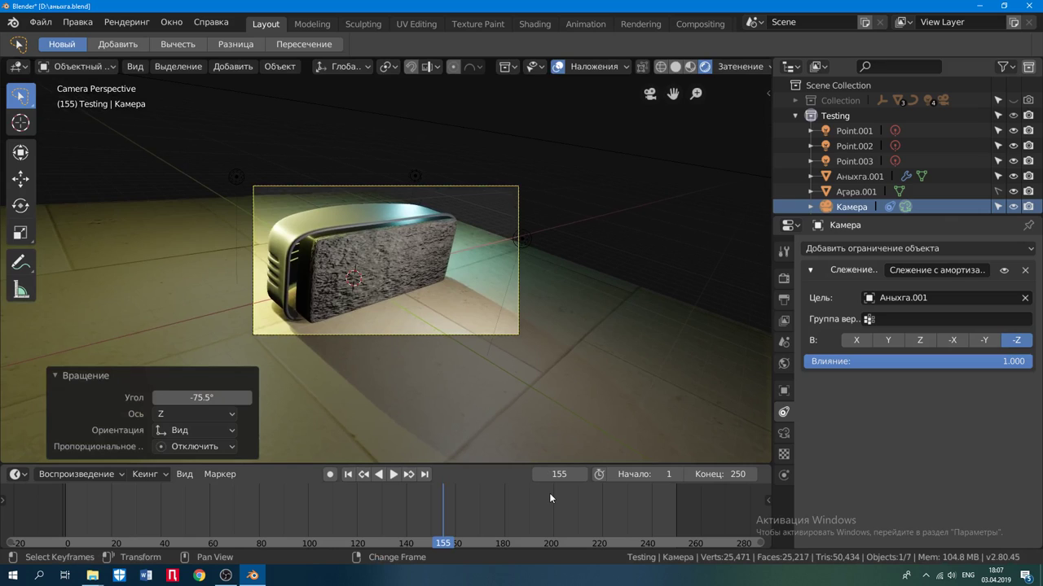
Step: Play the animation through the camera to check that it tracks the object, then stop playback outside the camera view
left_click(394, 475)
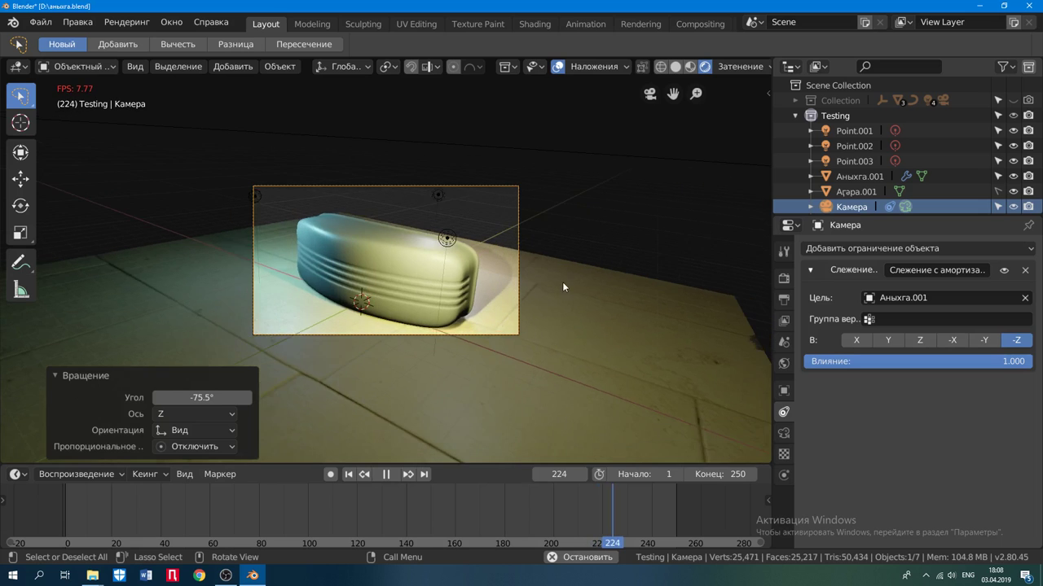
middle_click_drag(554, 297, 537, 326)
key("space")
scroll(265, 306, "down", 3)
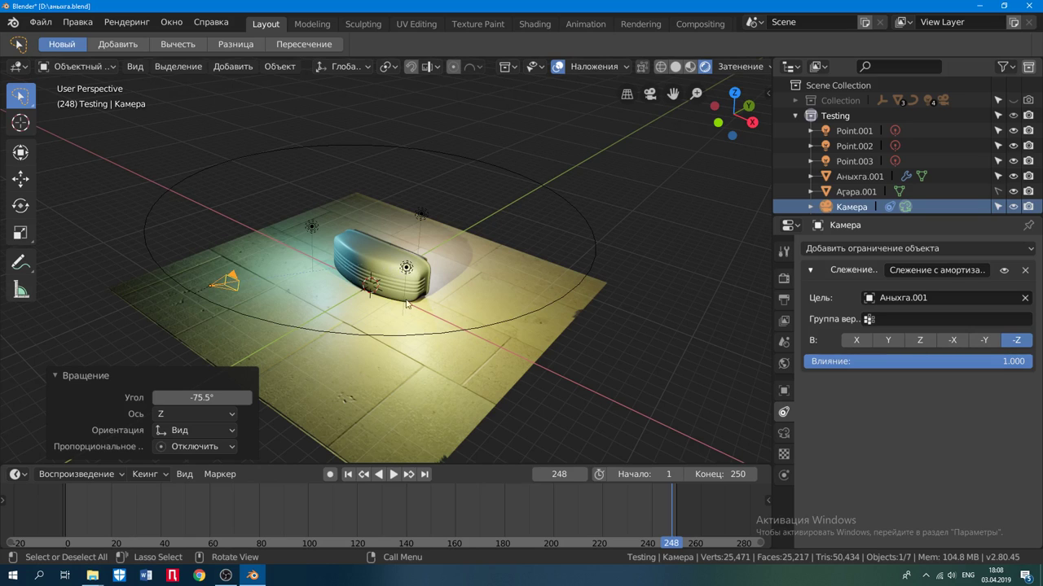
scroll(393, 303, "up", 2)
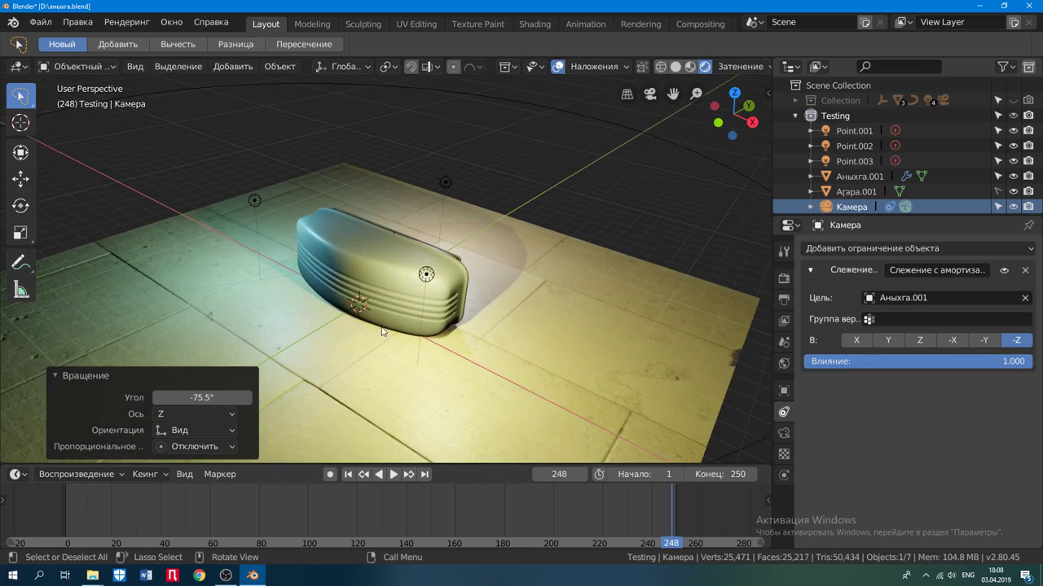
middle_click_drag(393, 303, 407, 287)
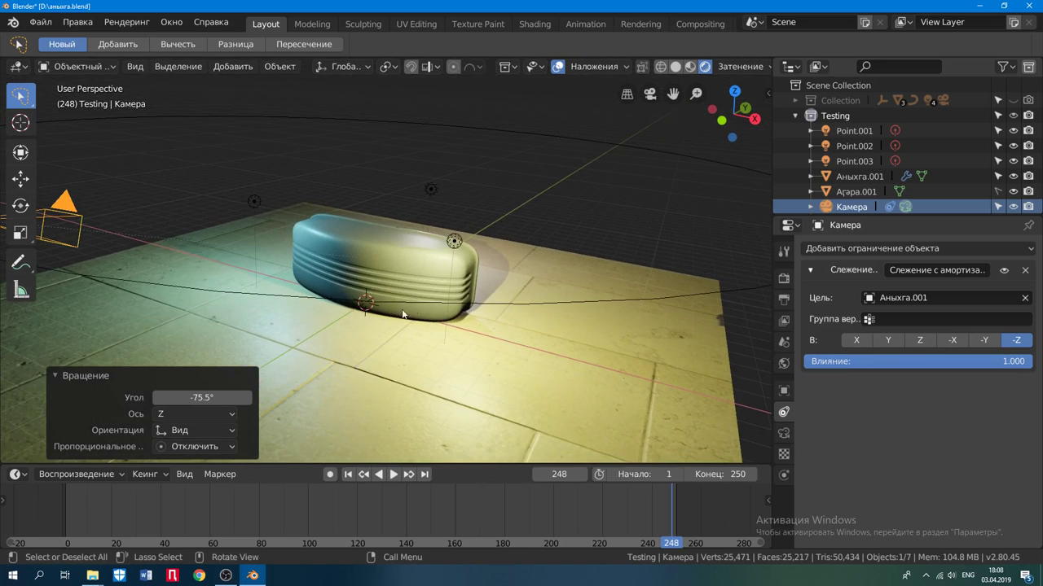
scroll(412, 296, "down", 2)
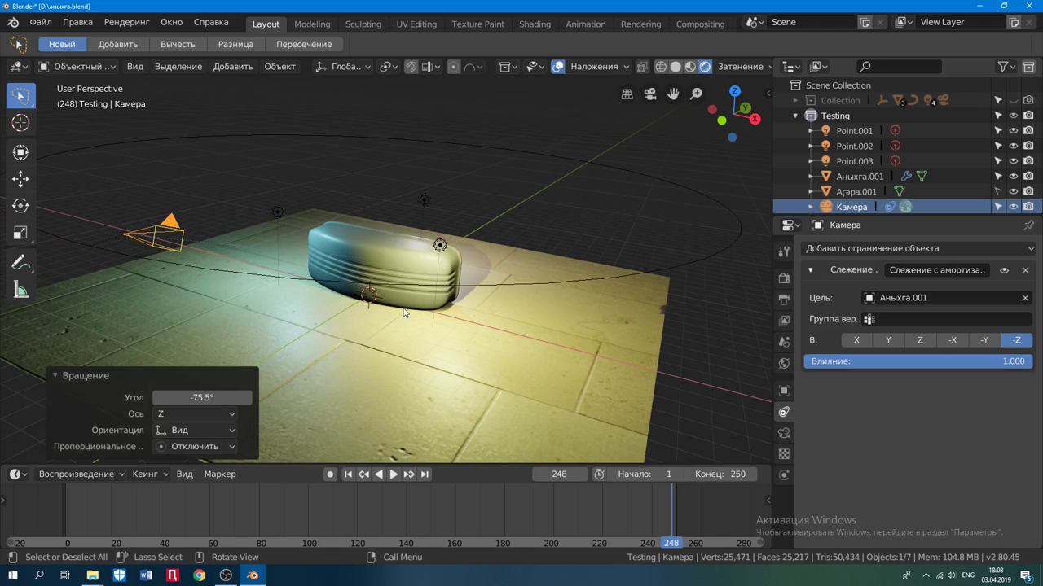
scroll(407, 316, "down", 1)
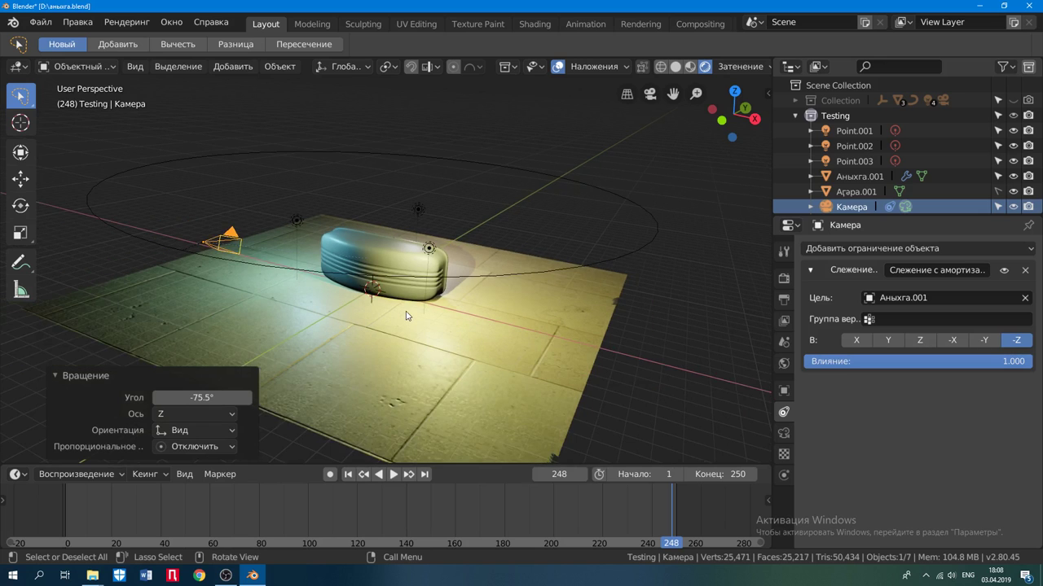
scroll(407, 316, "up", 3)
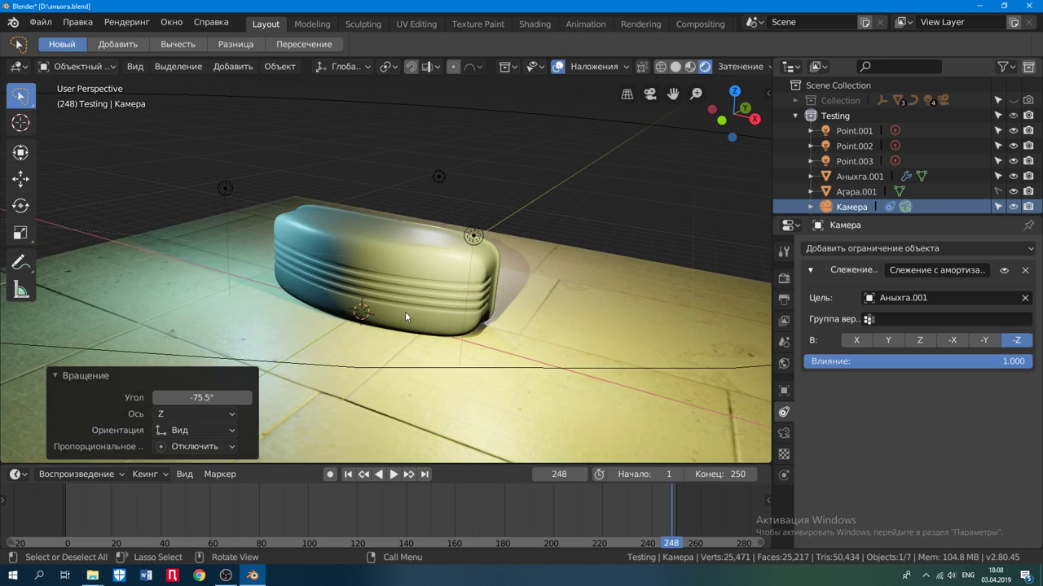
scroll(406, 316, "down", 3)
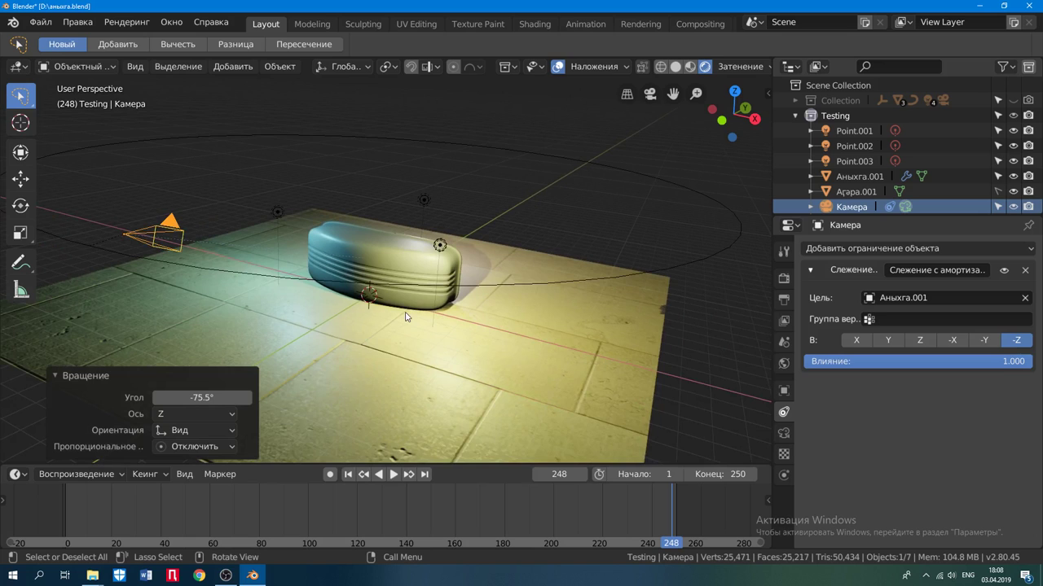
scroll(405, 316, "up", 5)
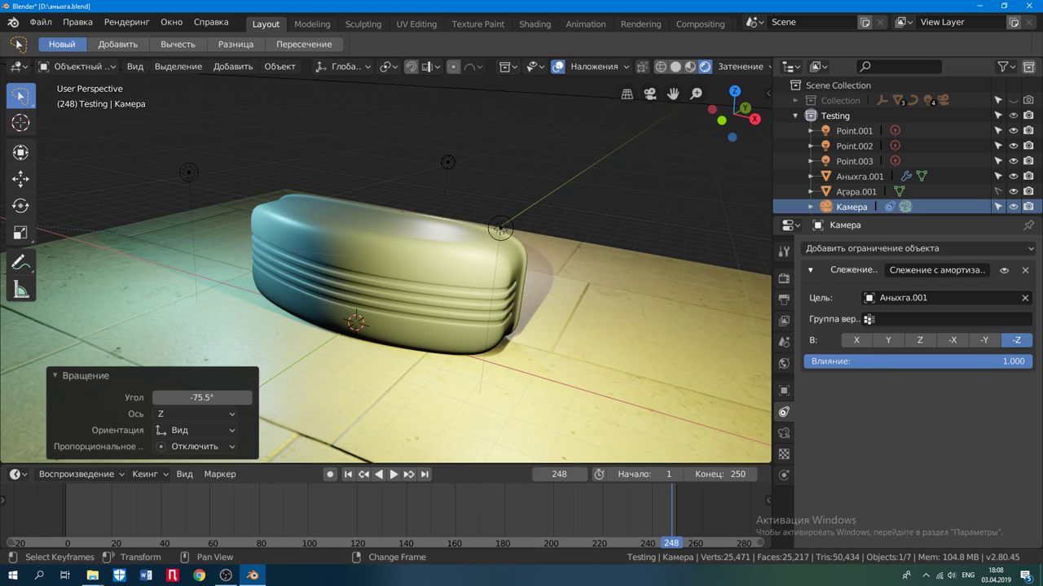
left_click(226, 575)
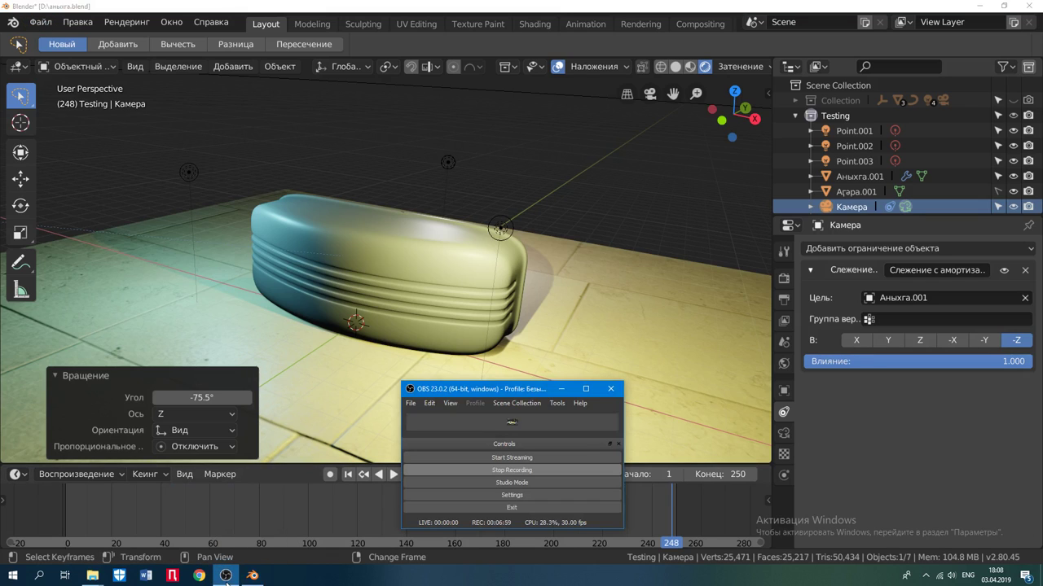